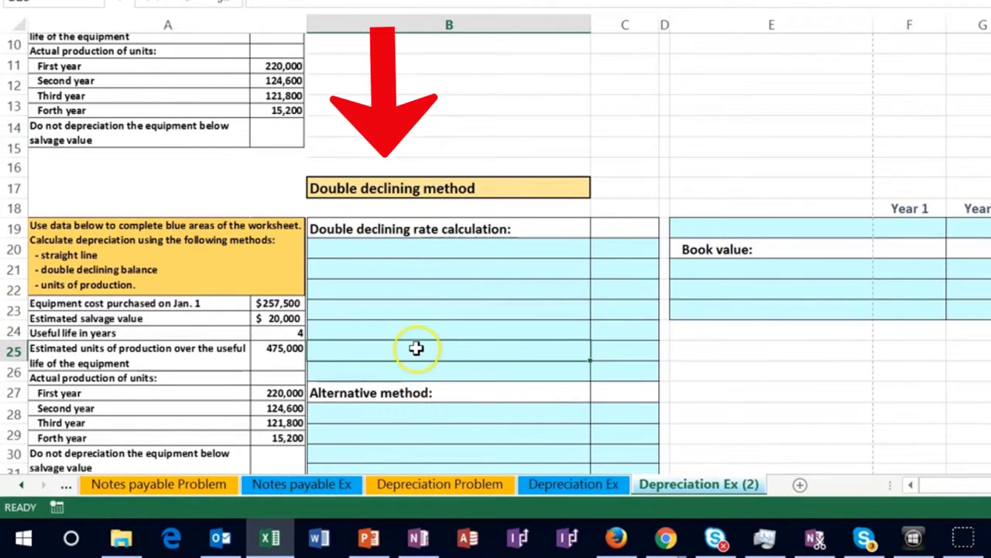
Review the completed straight line method section and the blank double declining method section below it.
scroll(419, 360, "up", 3)
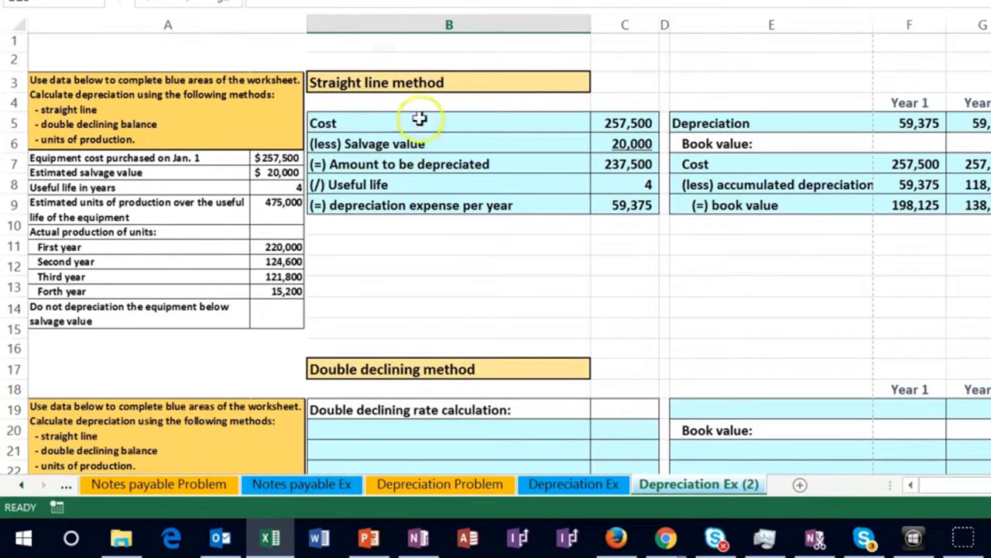
left_click(444, 82)
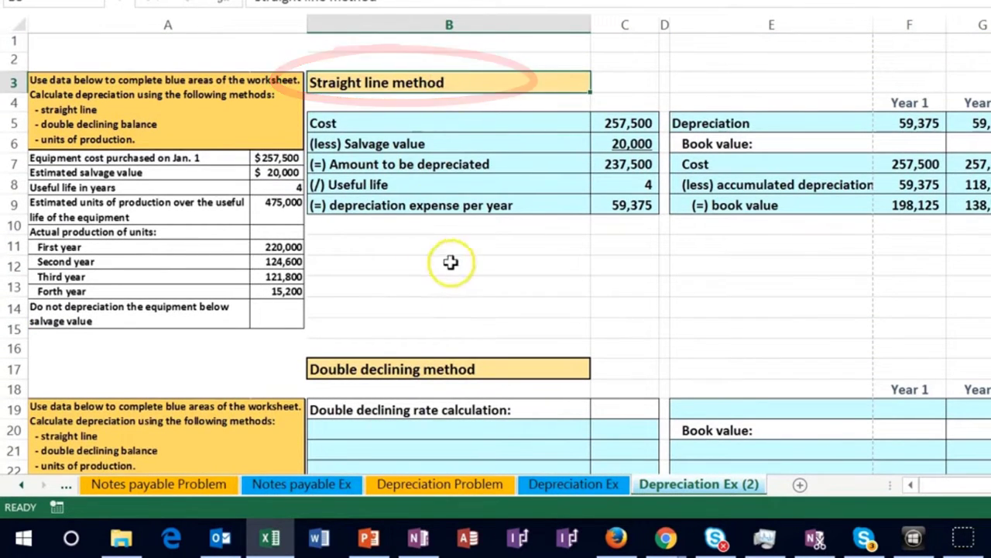
scroll(451, 261, "down", 4)
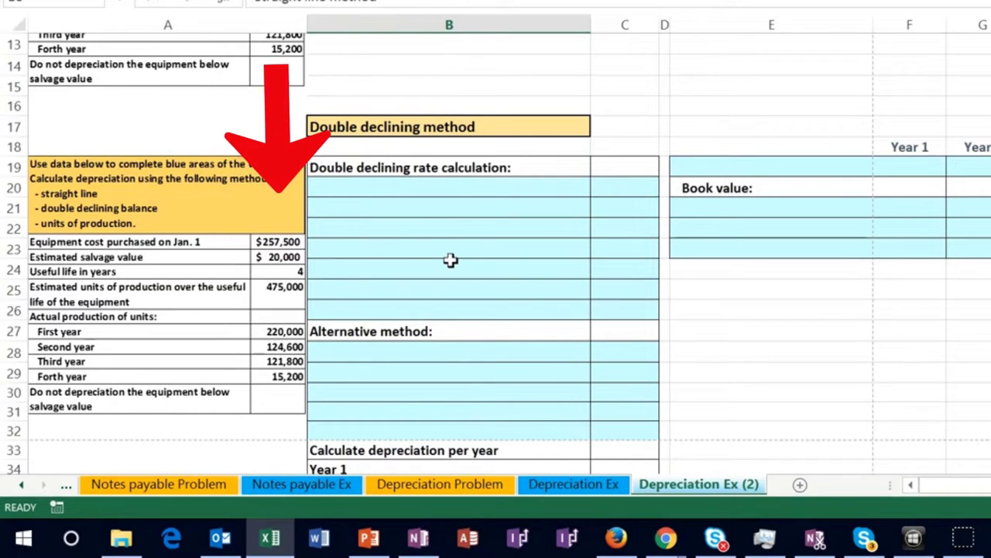
left_click(334, 256)
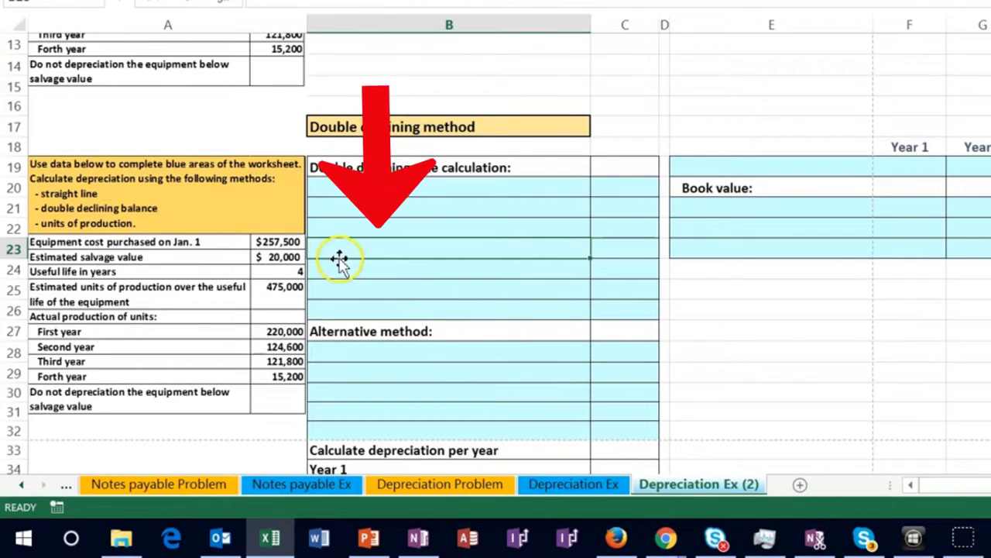
Examine the double declining section's yearly book value table, its blank journal entries and the Year 1 to Year 4 trial balance.
left_click(823, 230)
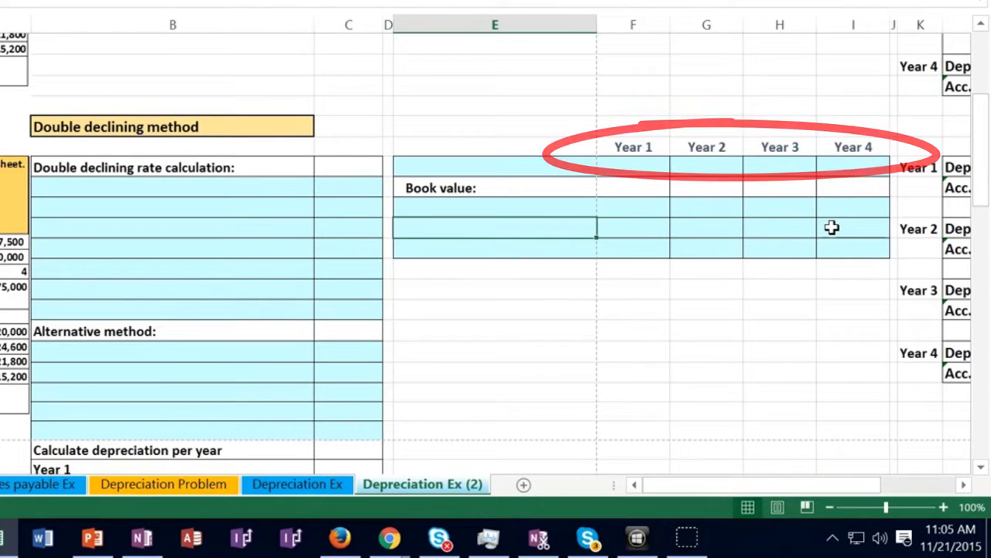
key("Right")
key("Right")
key("Right")
key("Right")
key("Right")
key("Right")
key("Right")
key("Right")
key("Right")
key("Right")
key("Right")
key("Right")
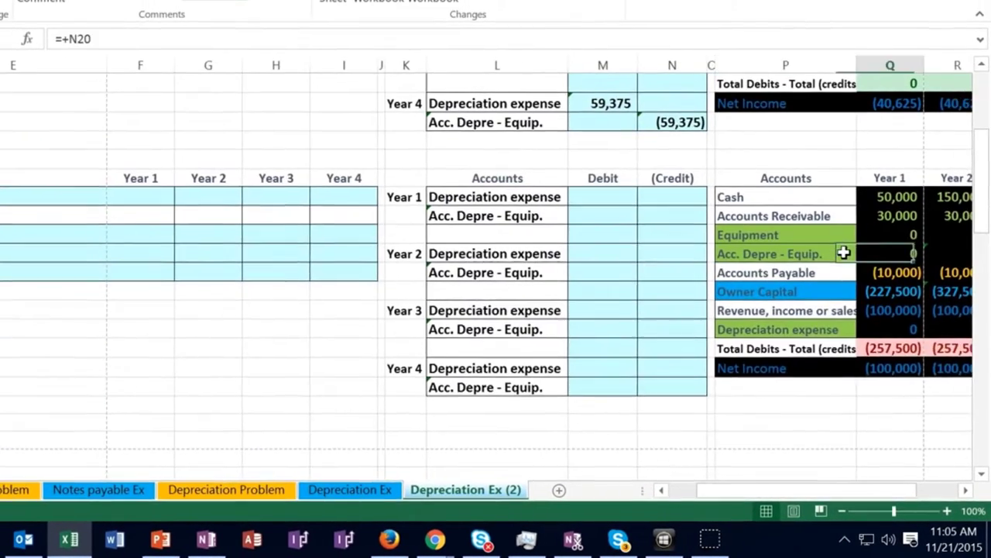
key("Right")
key("Right")
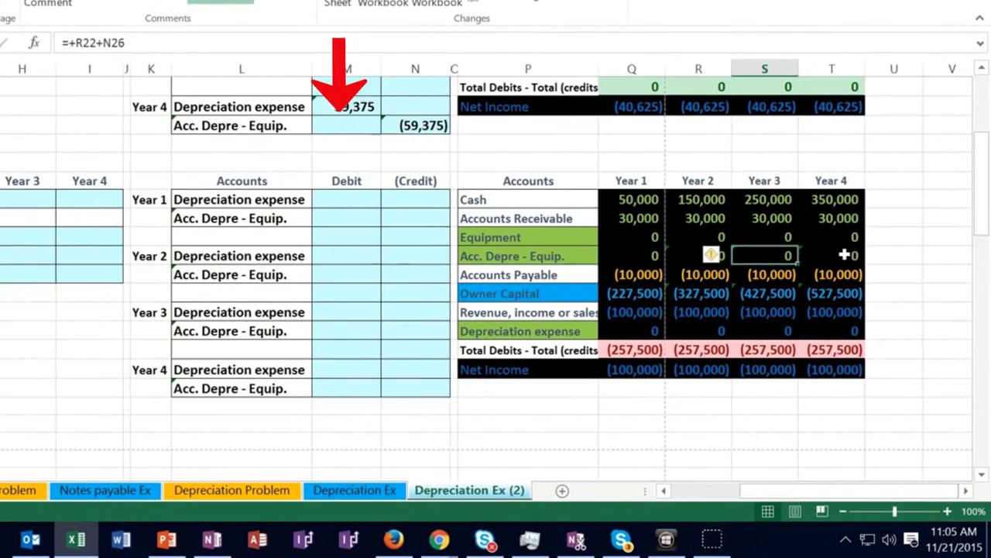
left_click(333, 199)
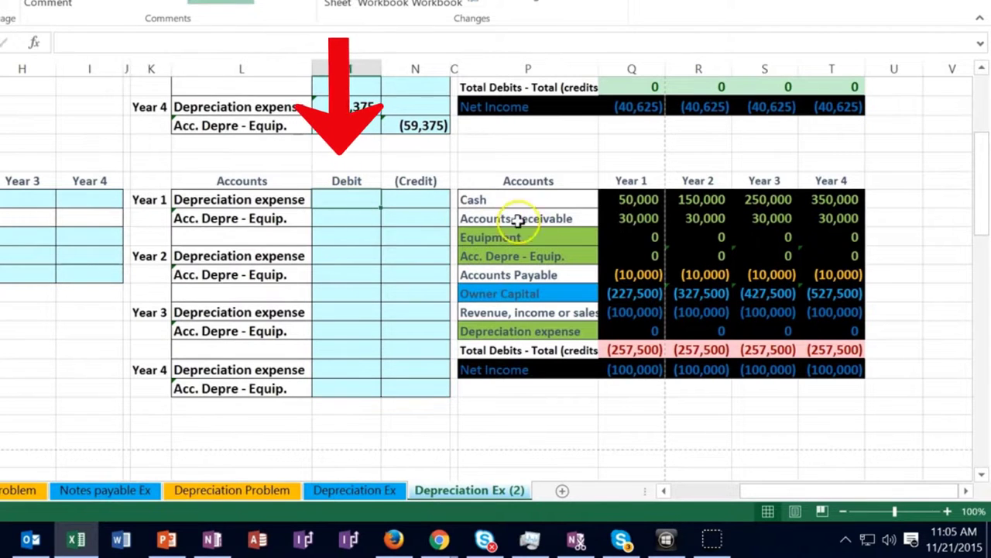
left_click(623, 183)
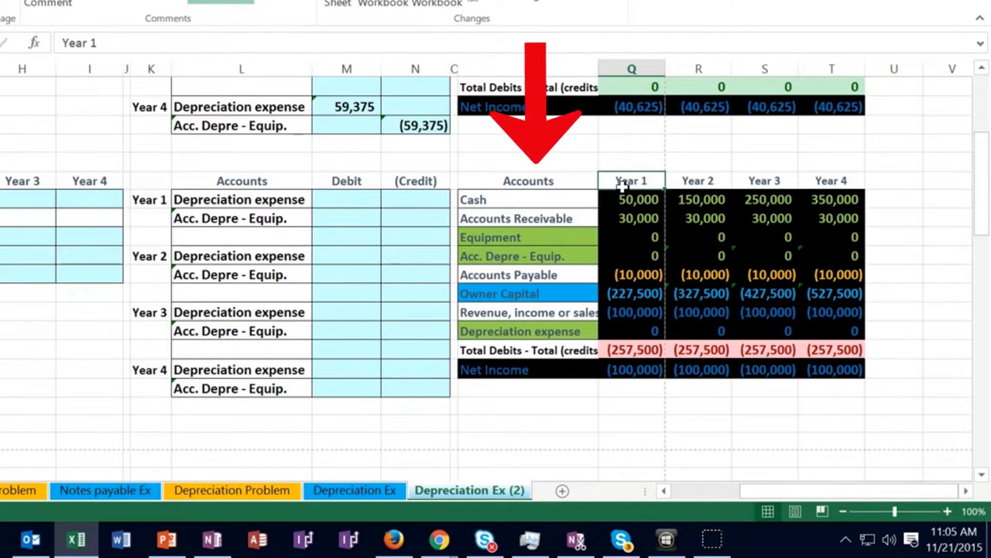
Enter the label "Cost" in B20 and the equipment cost 257,500 in C20 under the double declining rate calculation.
key("Left")
key("Left")
key("Left")
key("Left")
key("Left")
key("Left")
key("Left")
key("Left")
key("Left")
key("Left")
key("Left")
key("Left")
key("Left")
key("Left")
key("Left")
key("Left")
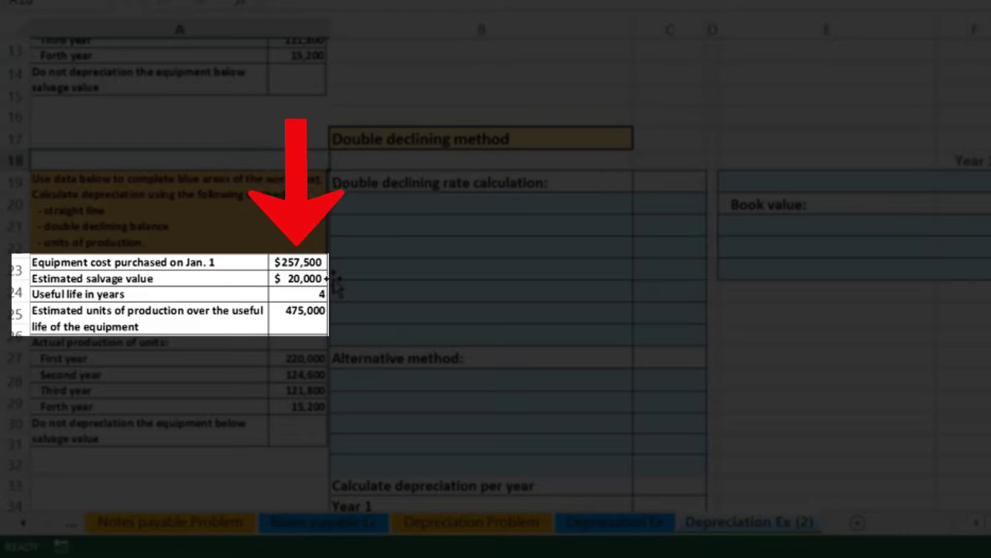
left_click(383, 205)
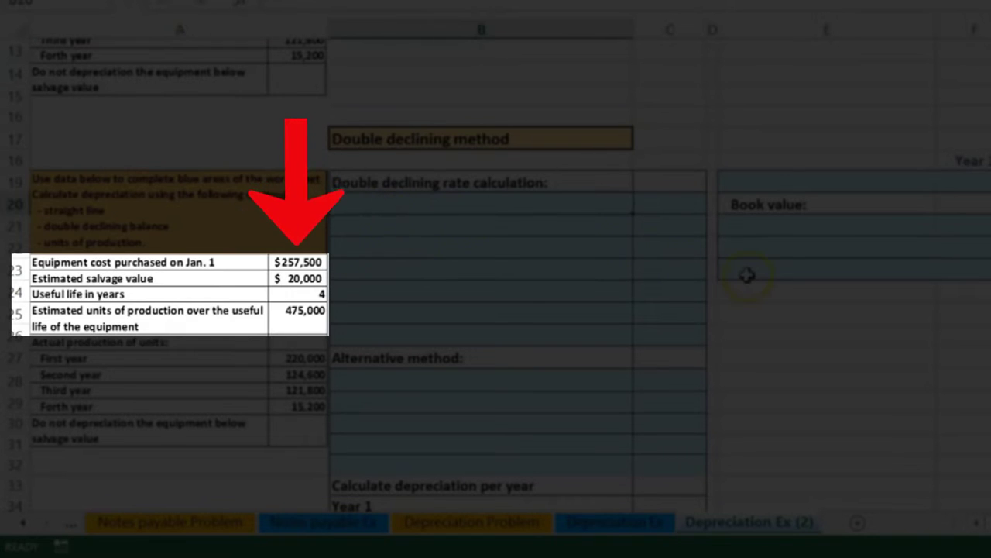
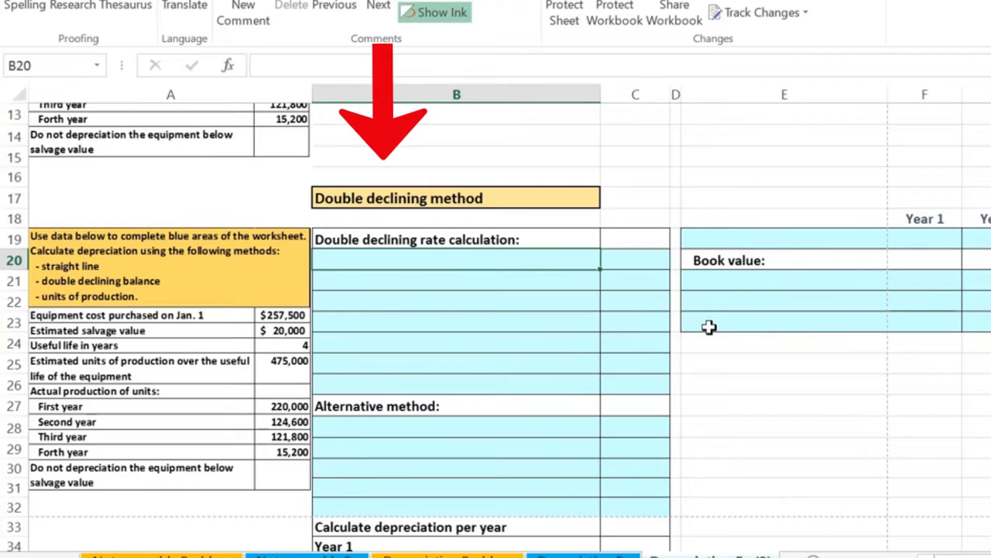
type("Cost")
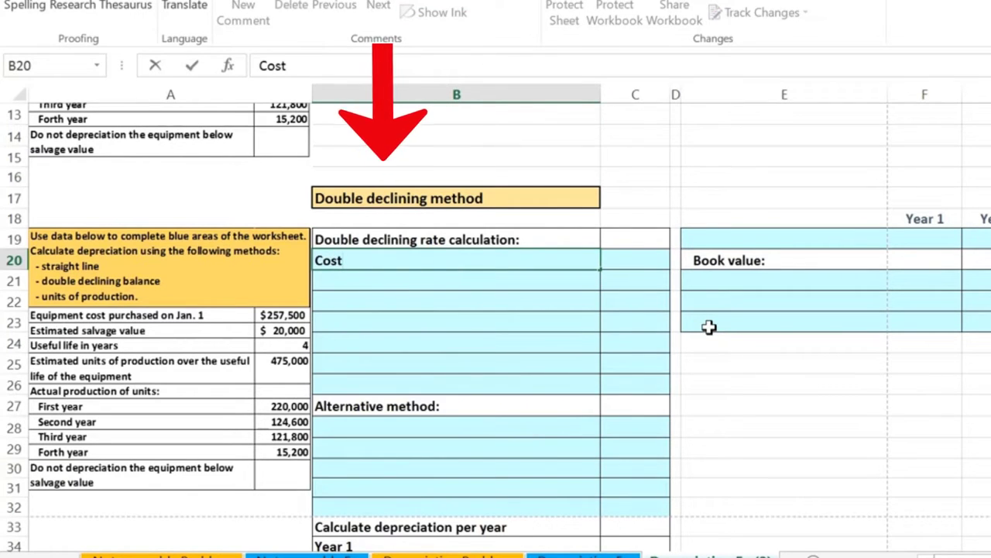
key("Tab")
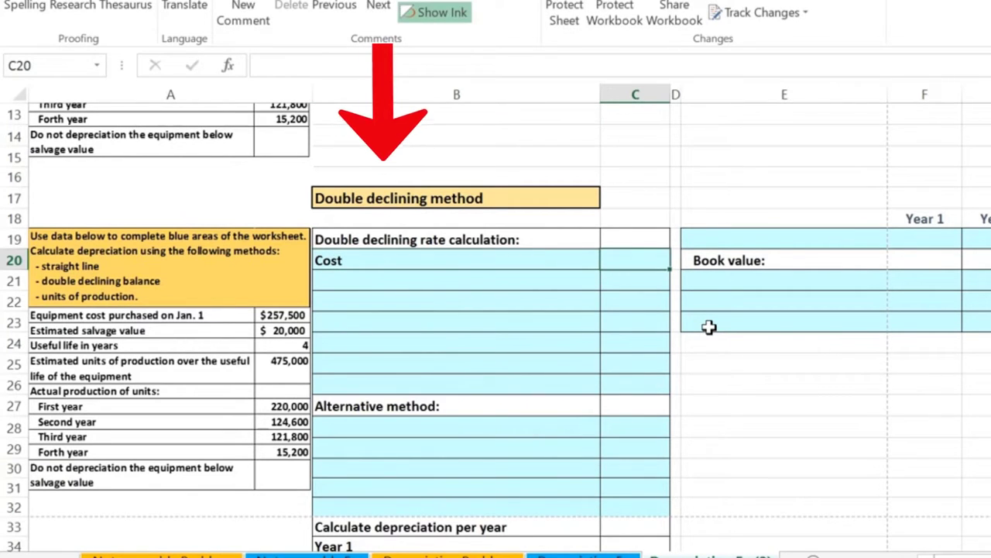
type("=")
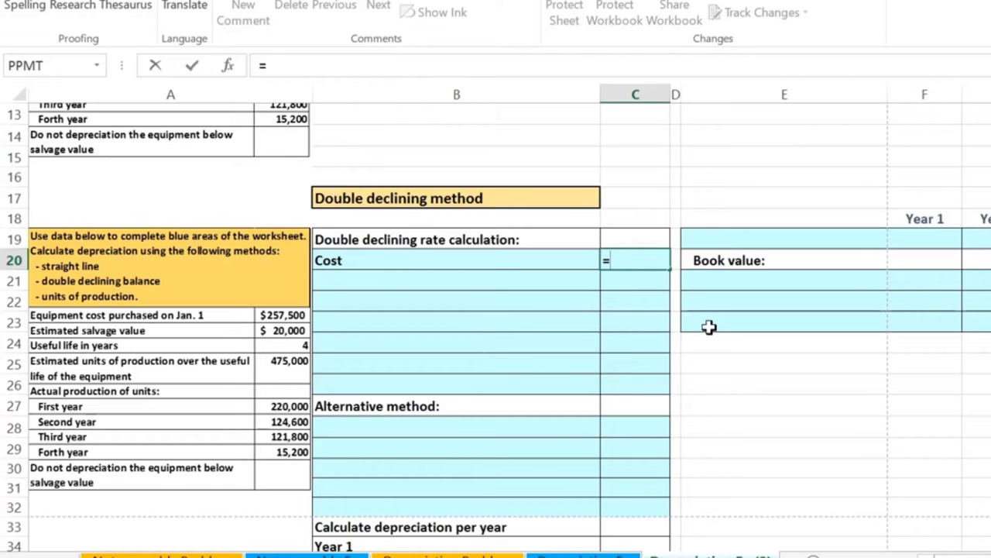
key("BackSpace")
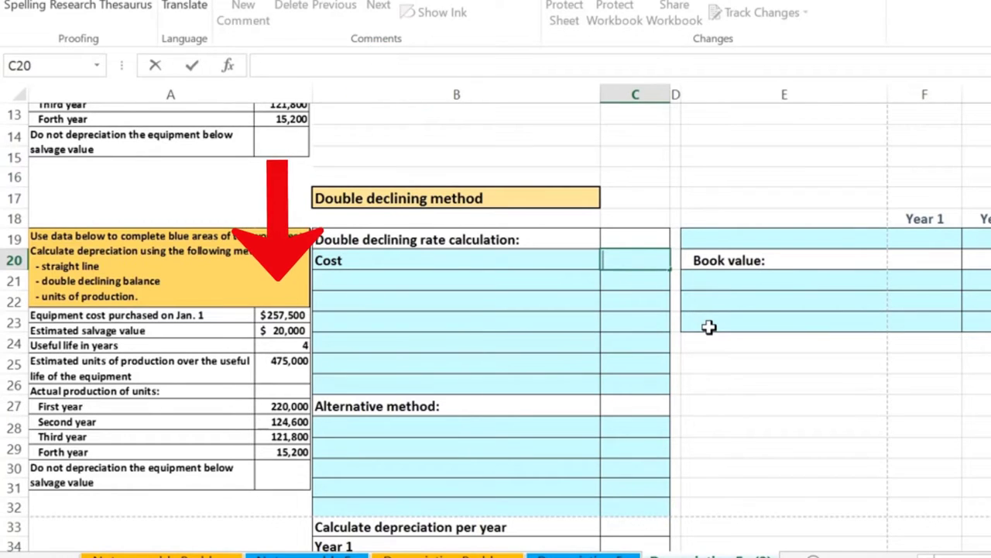
type("257,500")
key("Return")
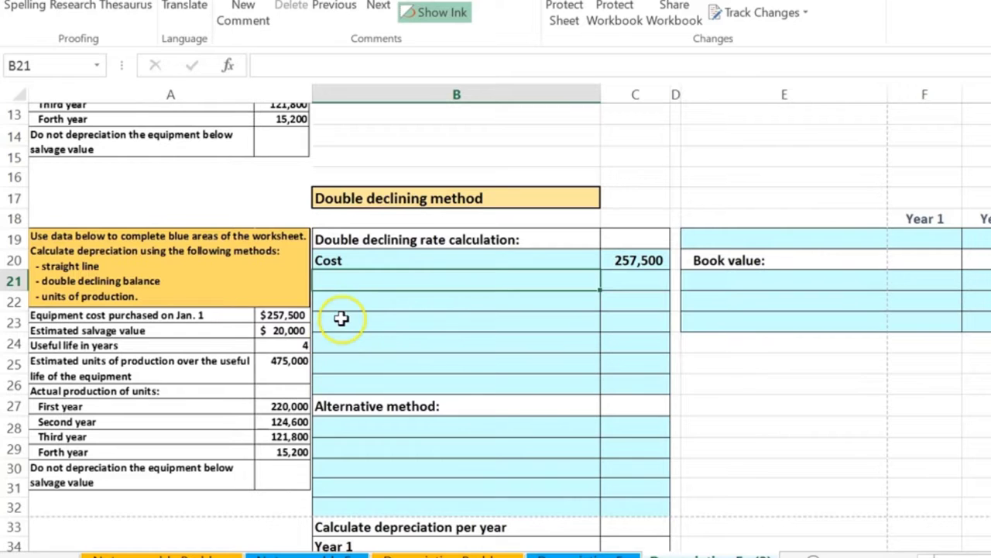
Enter "(/) number of years in useful life" with 4 in row 21 and label row 22 "(=) straight line depreciation if no salvage value".
scroll(341, 318, "up", 4)
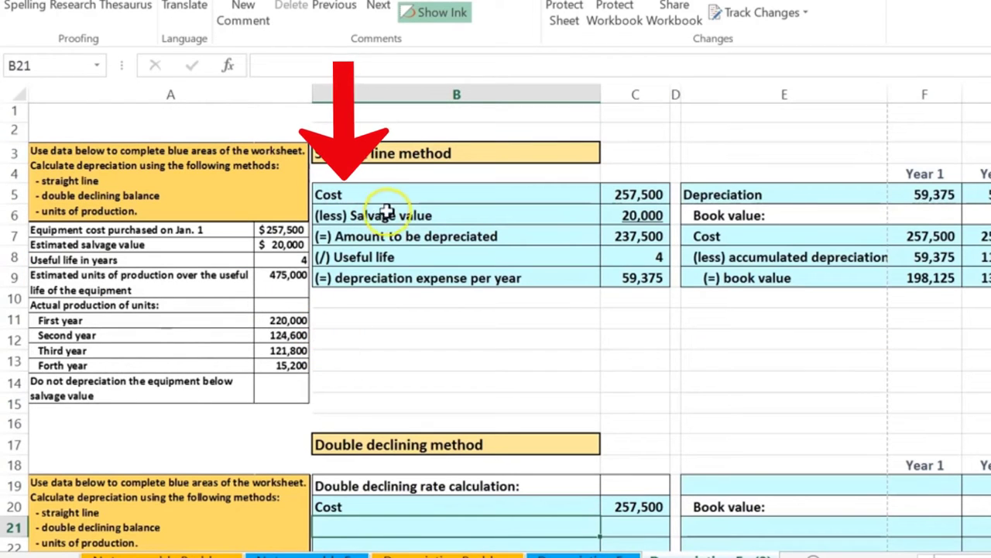
scroll(419, 213, "down", 3)
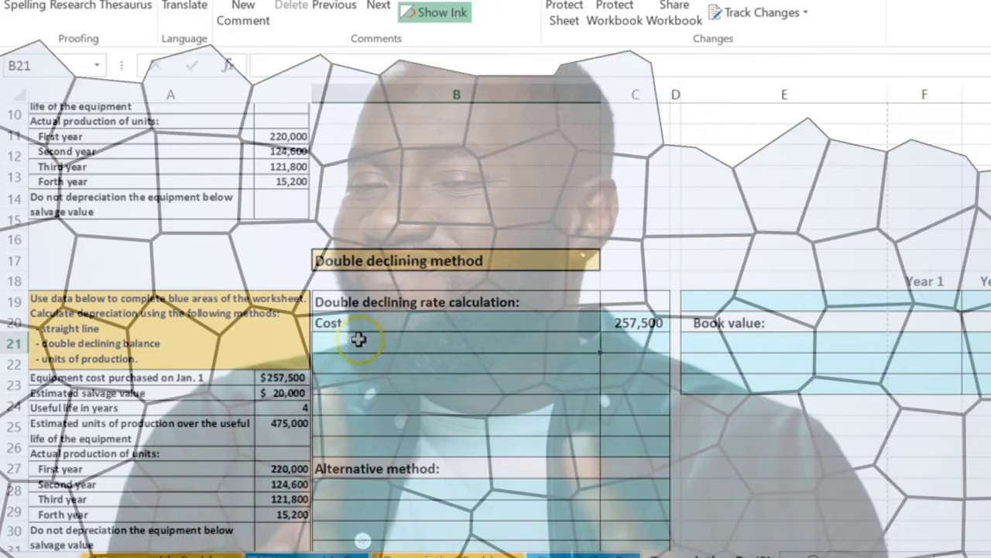
scroll(383, 385, "down", 1)
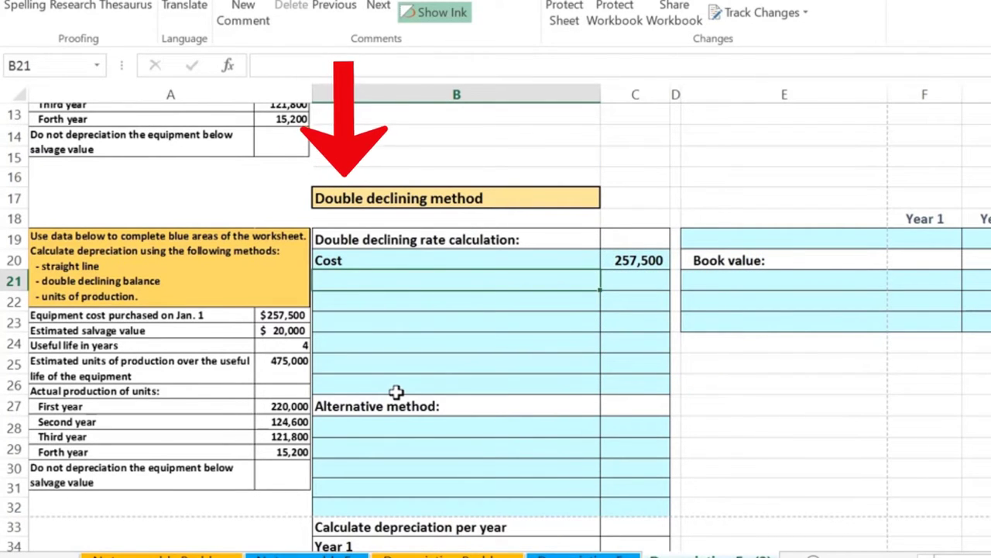
type("(/) number of years in useful life")
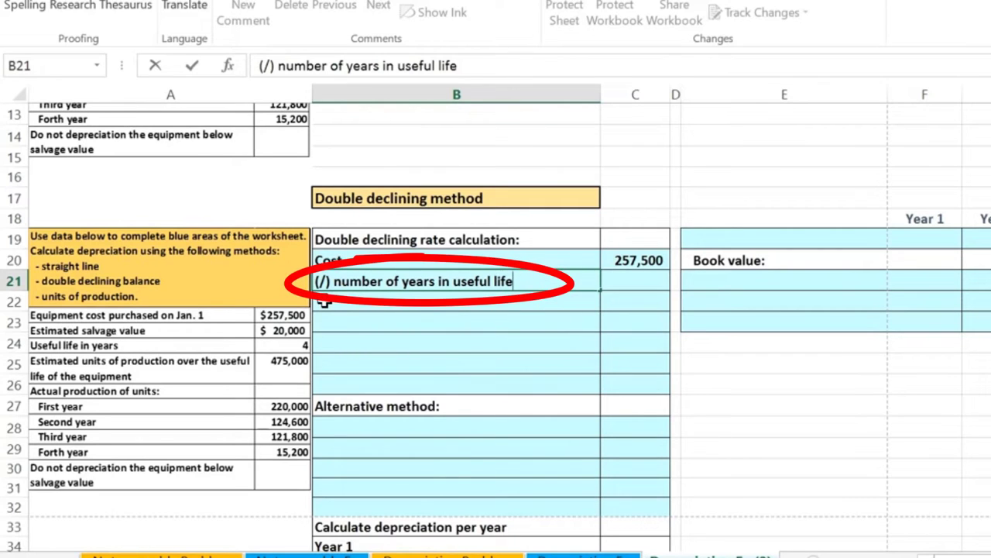
key("Tab")
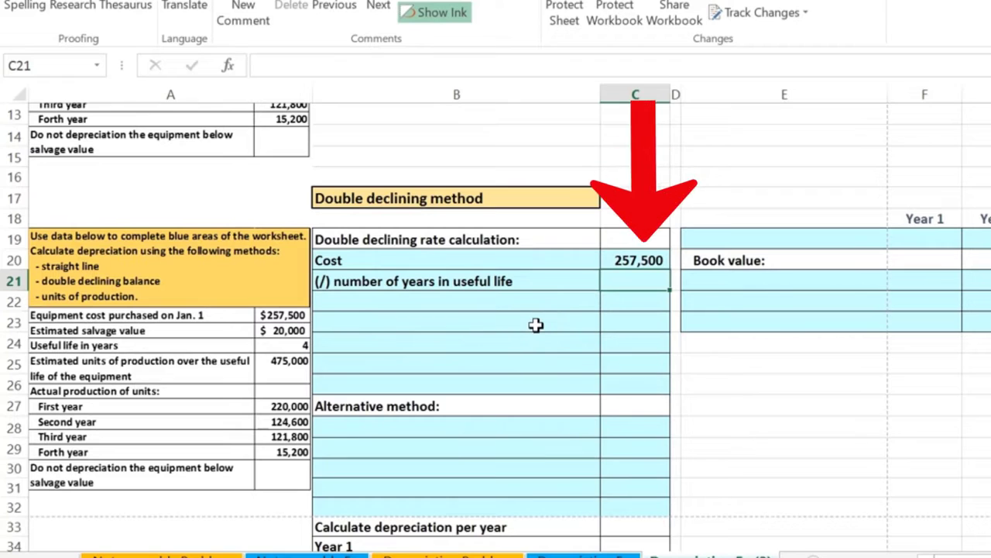
type("4")
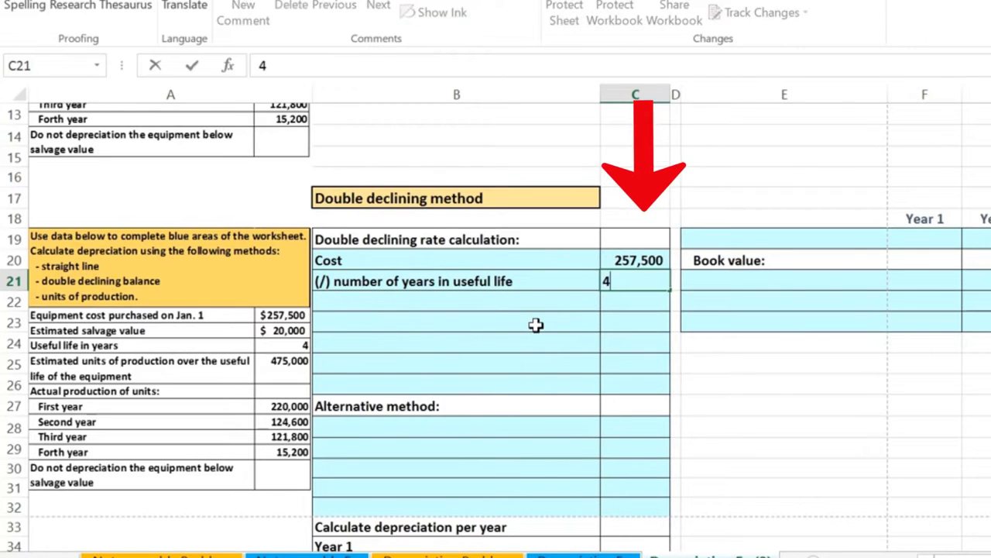
key("Return")
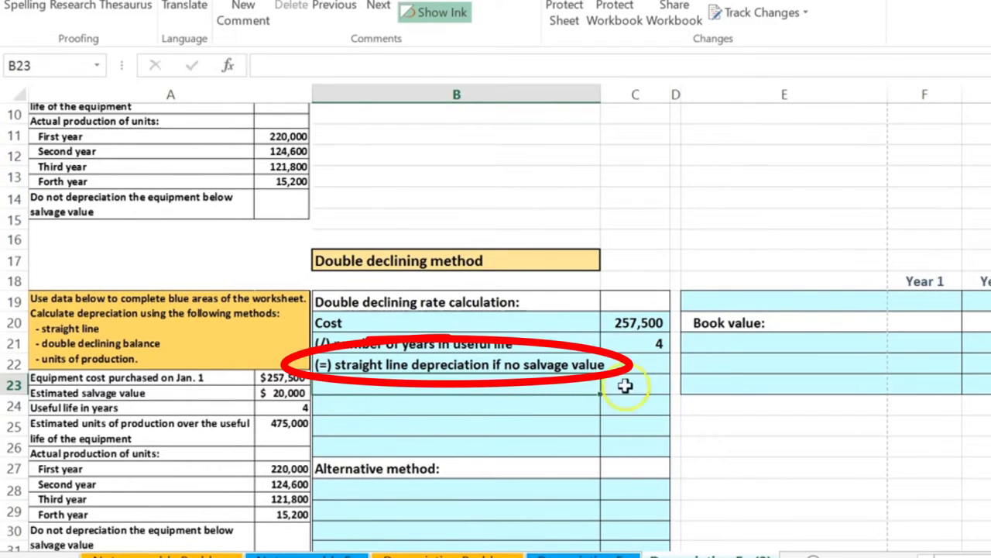
Calculate the straight line depreciation without salvage value in C22 by dividing the cost in C20 by the number of years.
left_click(644, 366)
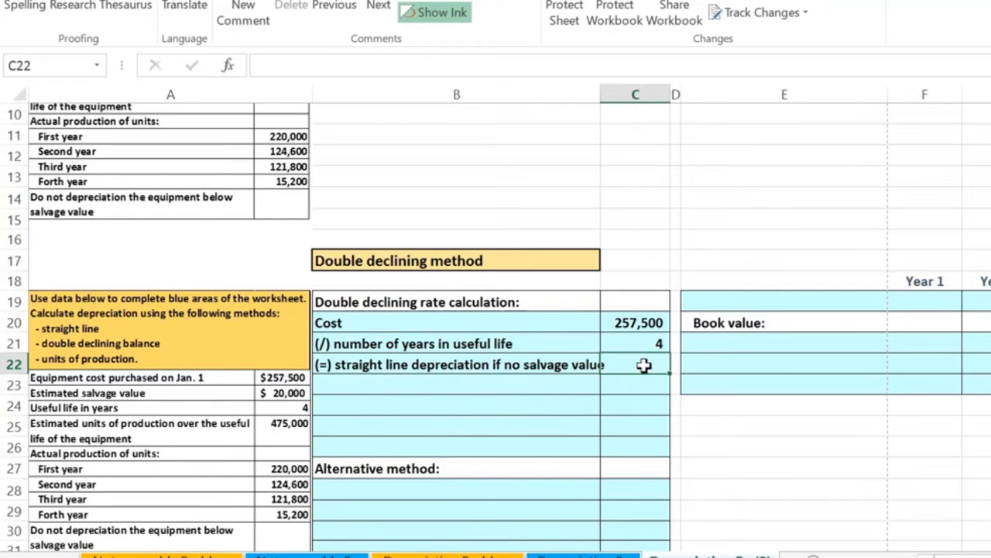
type("=")
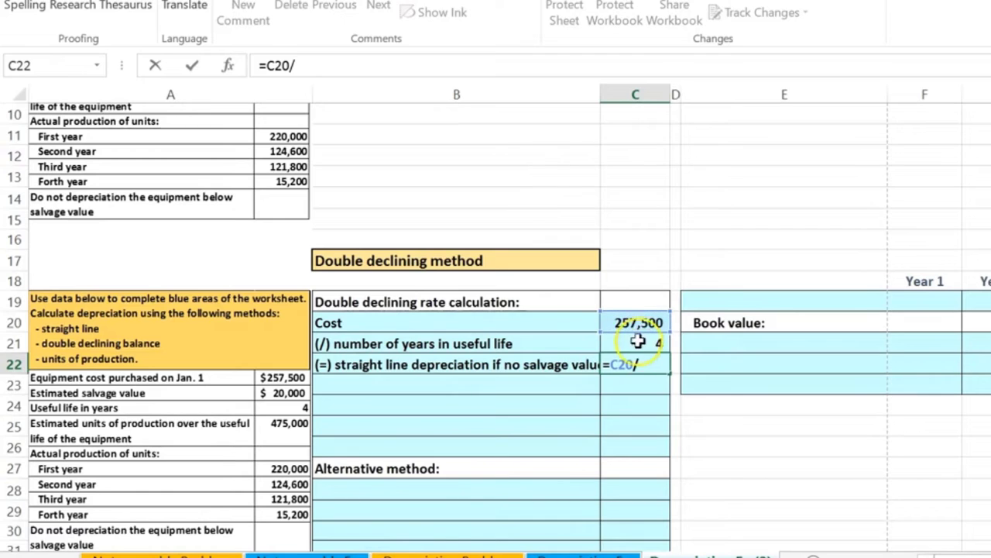
key("Return")
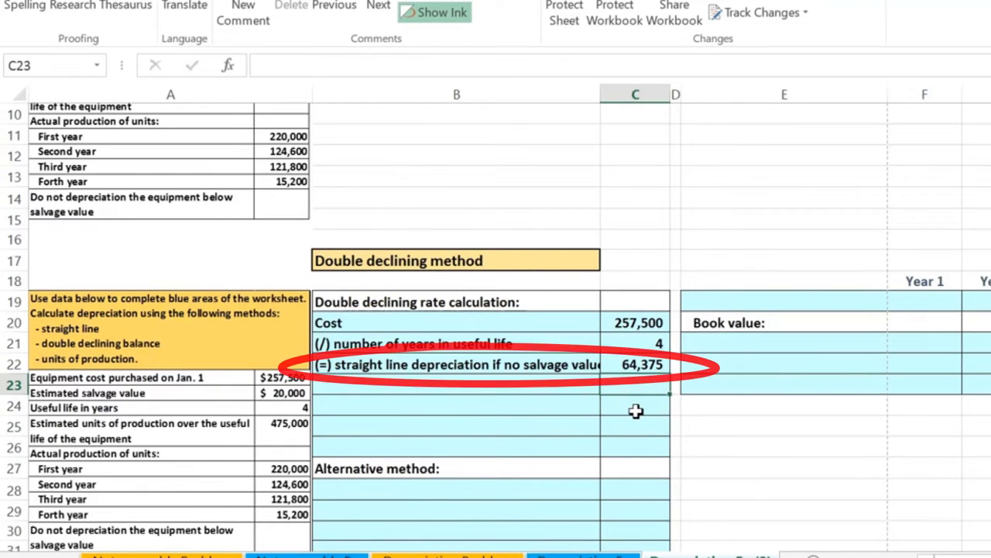
Add the label "(/) cost" in B23 and enter 257,500 beside it in C23.
scroll(635, 411, "up", 3)
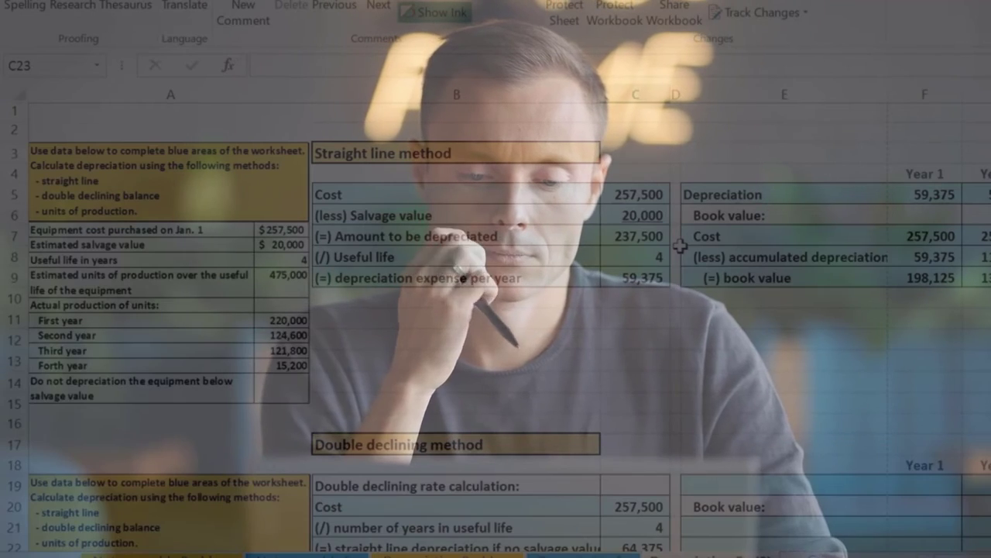
scroll(674, 256, "down", 3)
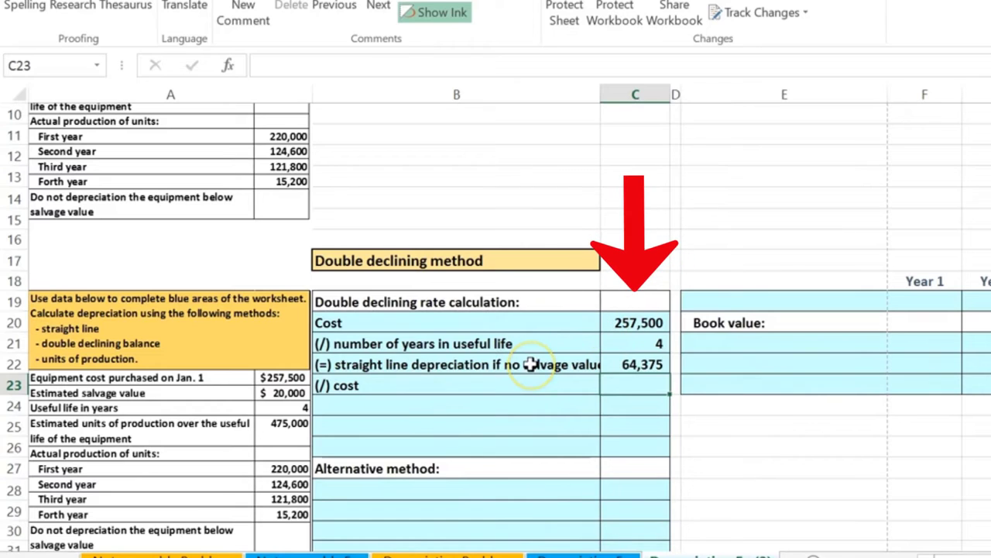
type("25750")
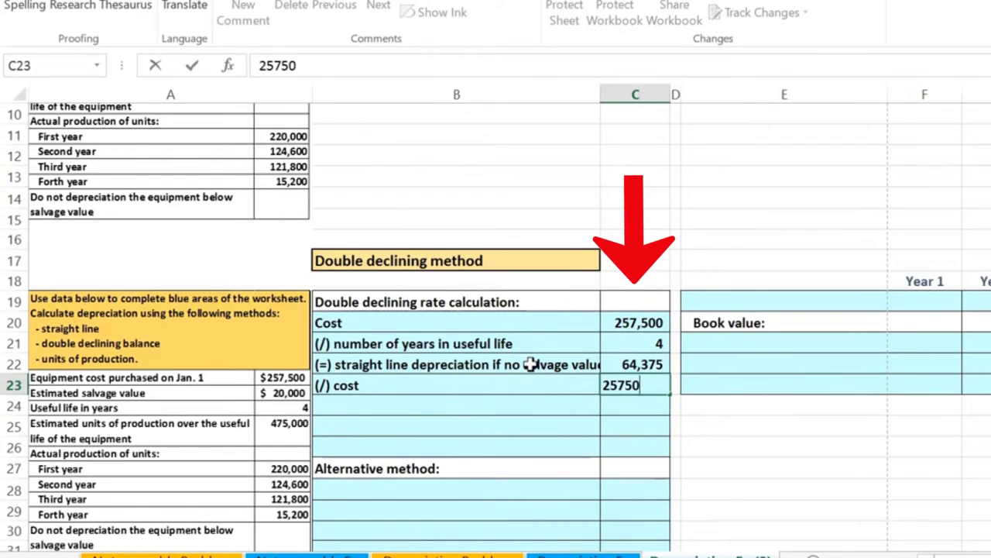
key("Return")
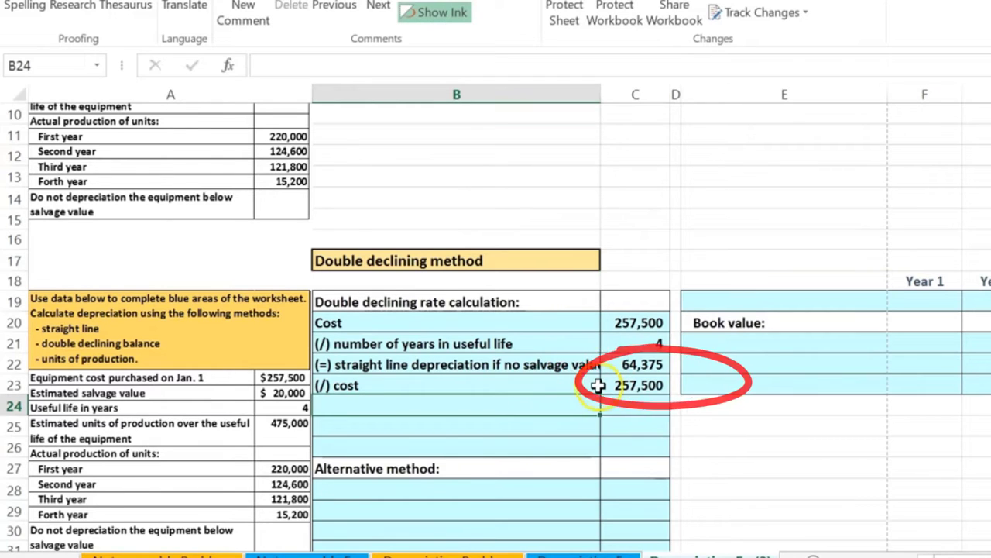
Label B24 "(=) Straight line % if not salvage value" and calculate it in C24 by dividing C22 by C23.
type("(=) Straight line % if not salvage value")
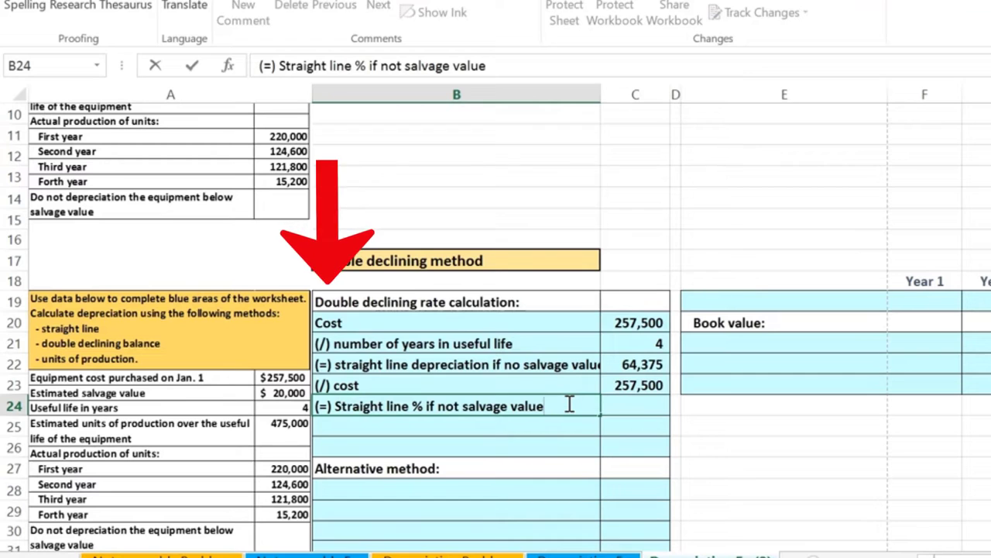
left_click(640, 406)
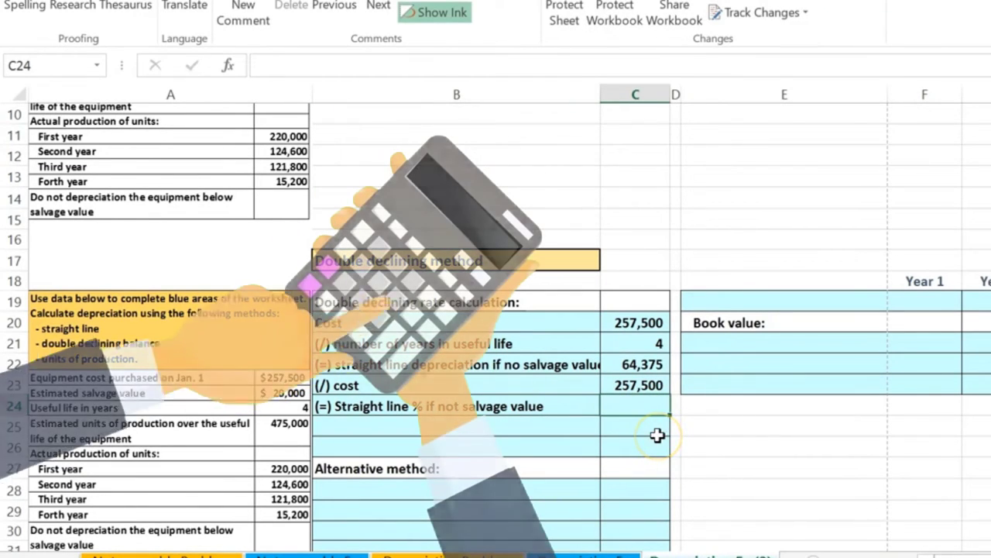
type("=")
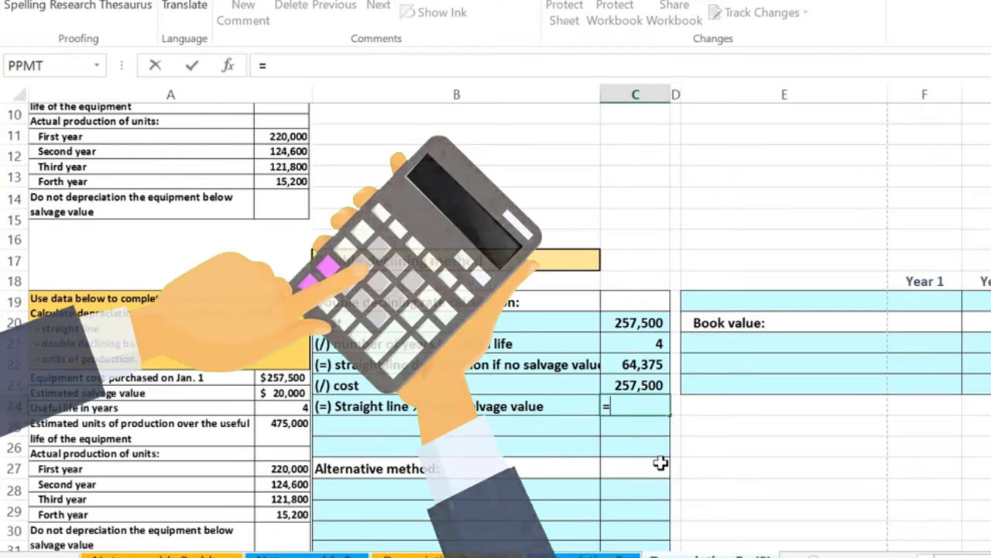
left_click(653, 363)
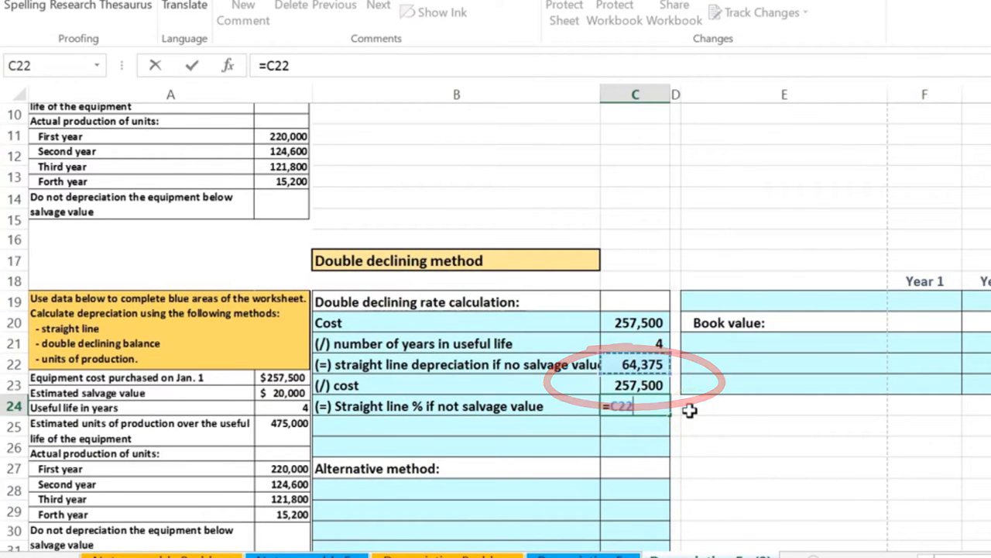
type("/")
left_click(639, 385)
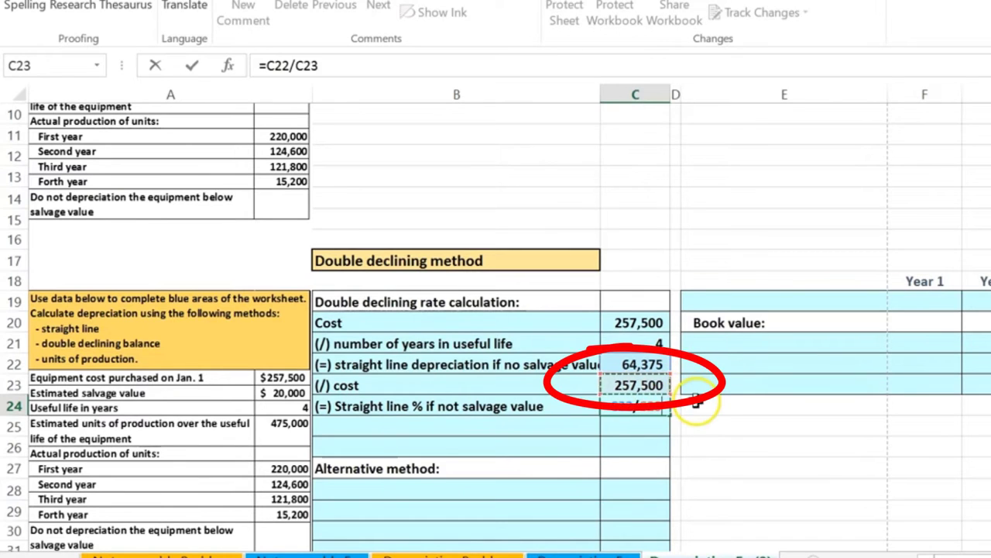
key("Return")
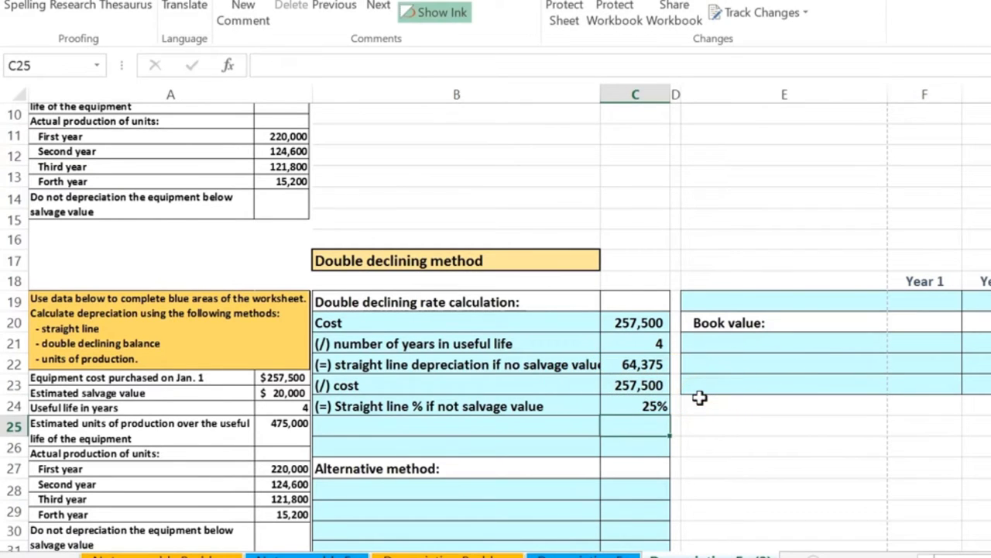
Show the straight line rate in C24 in Number format and return it to Percent Style.
left_click(647, 407)
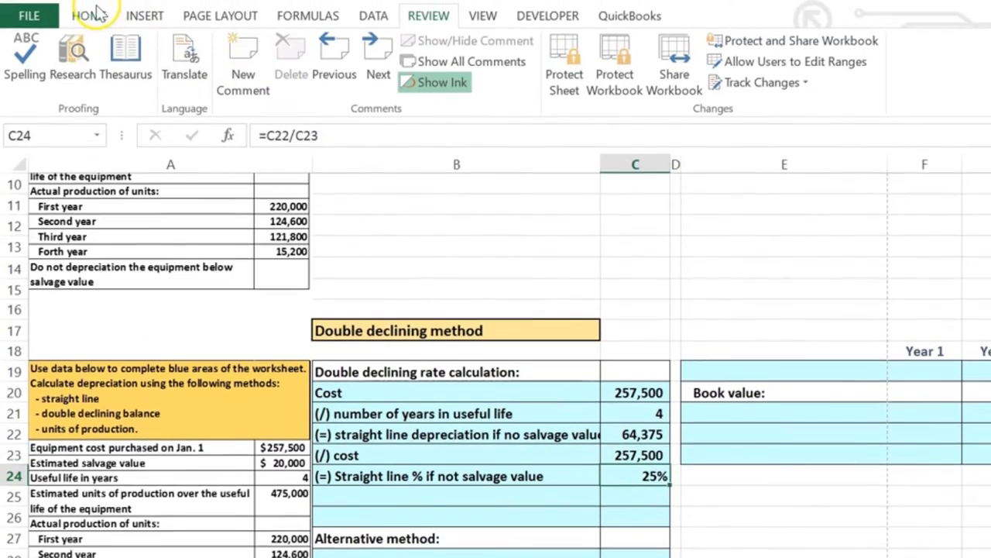
left_click(90, 34)
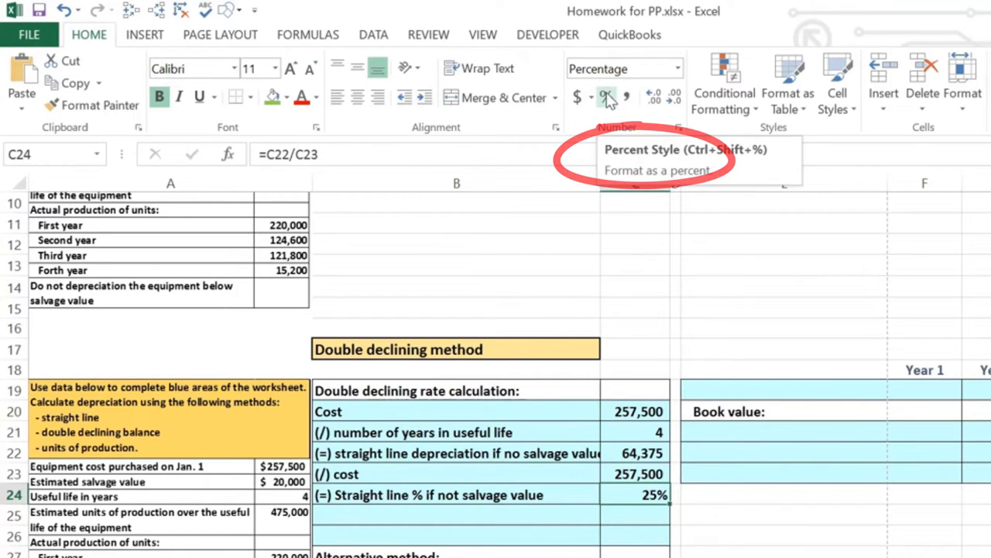
left_click(678, 68)
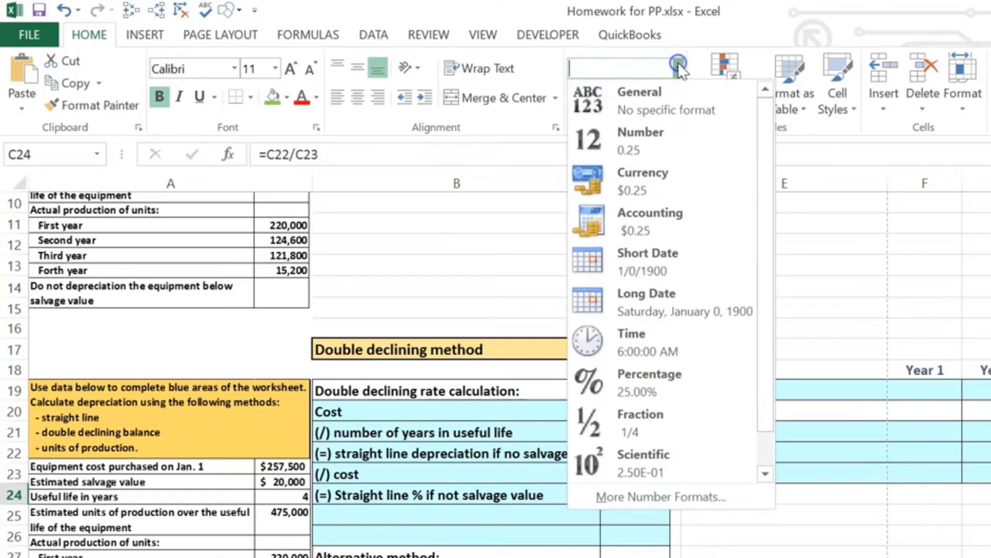
left_click(653, 147)
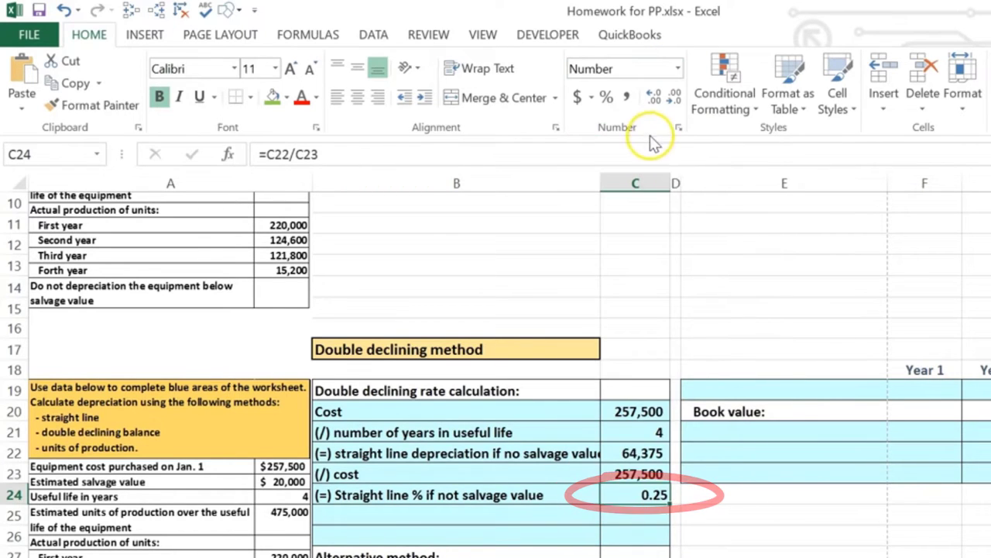
left_click(606, 100)
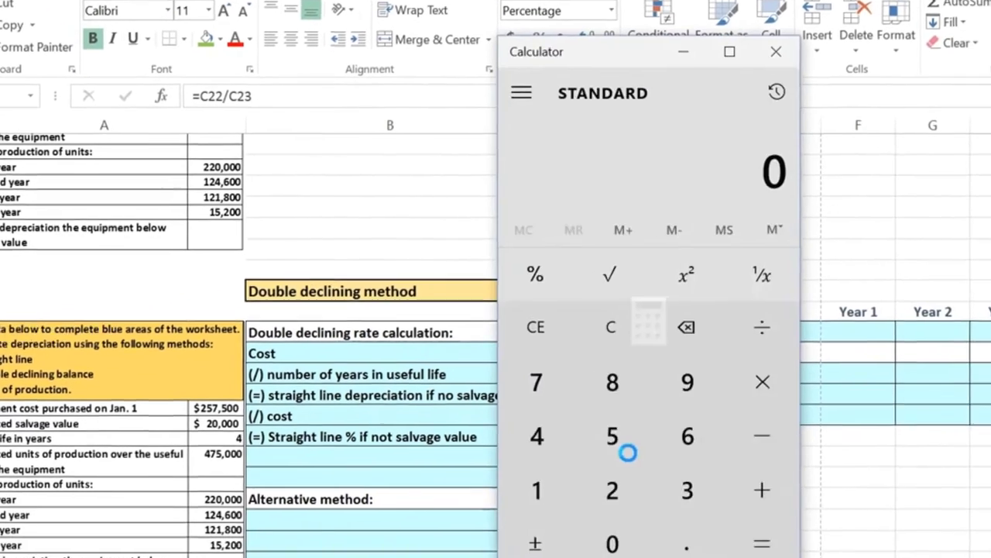
Multiply 257500 by 0.25 in the Calculator to check the straight line depreciation.
left_click_drag(637, 51, 792, 71)
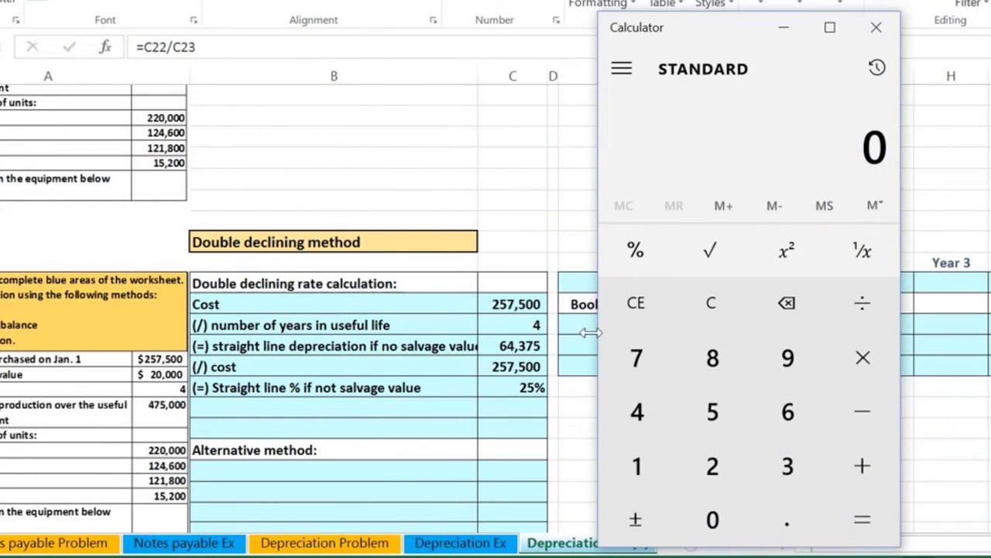
type("257500")
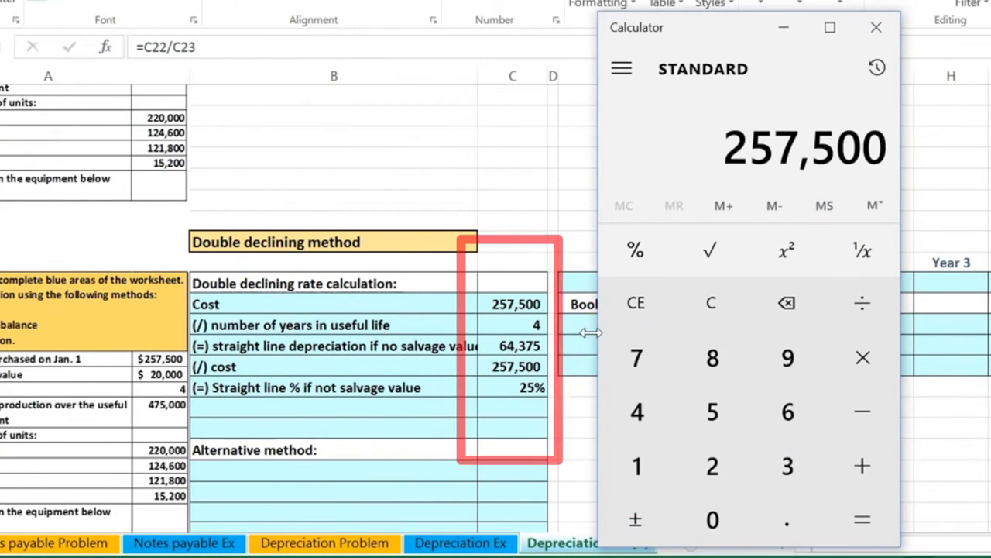
type("*0.25")
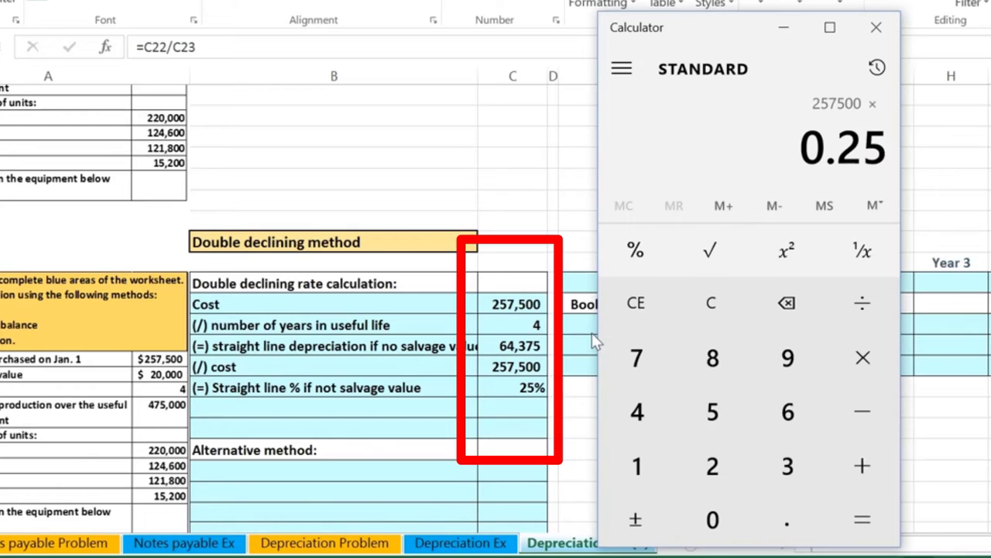
key("Return")
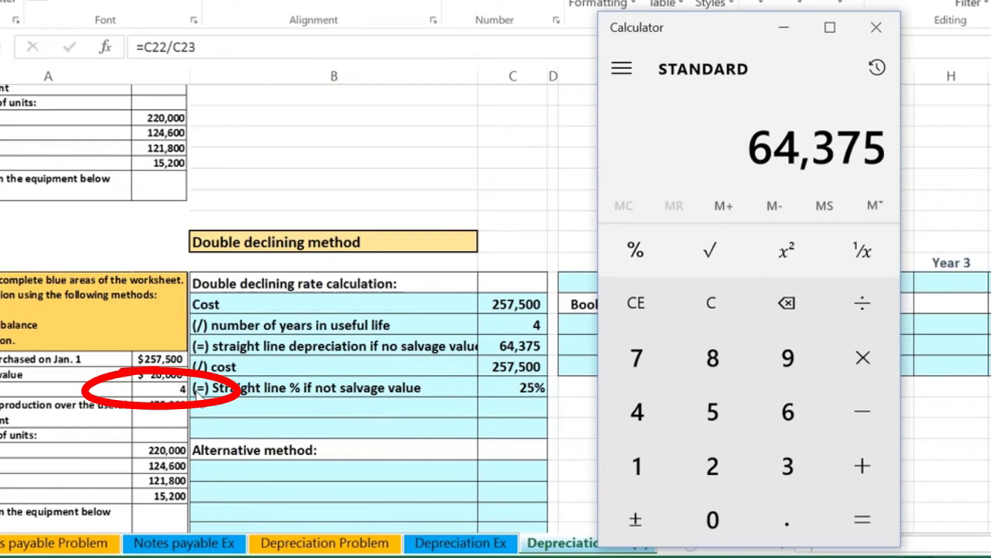
Enter the label "(*) 2 to double the SL rate" in B25 and the value 2 in C25.
left_click(222, 398)
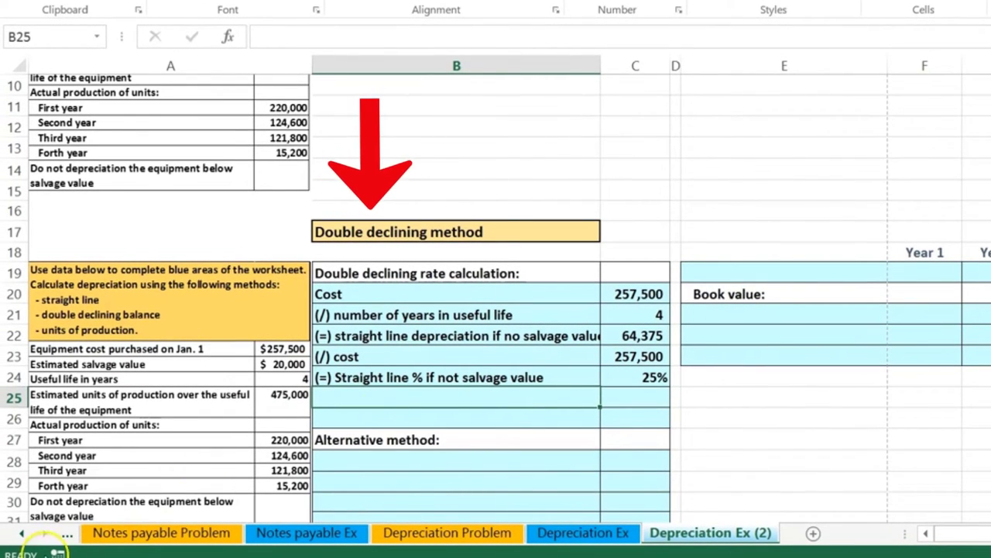
type("(*) 2 to double the SL rate")
key("Tab")
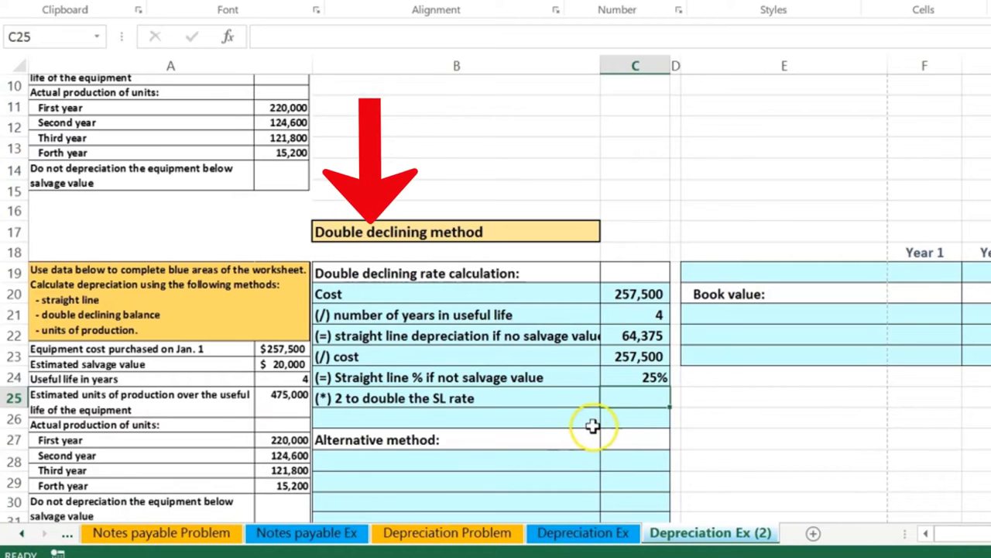
type("2")
key("Return")
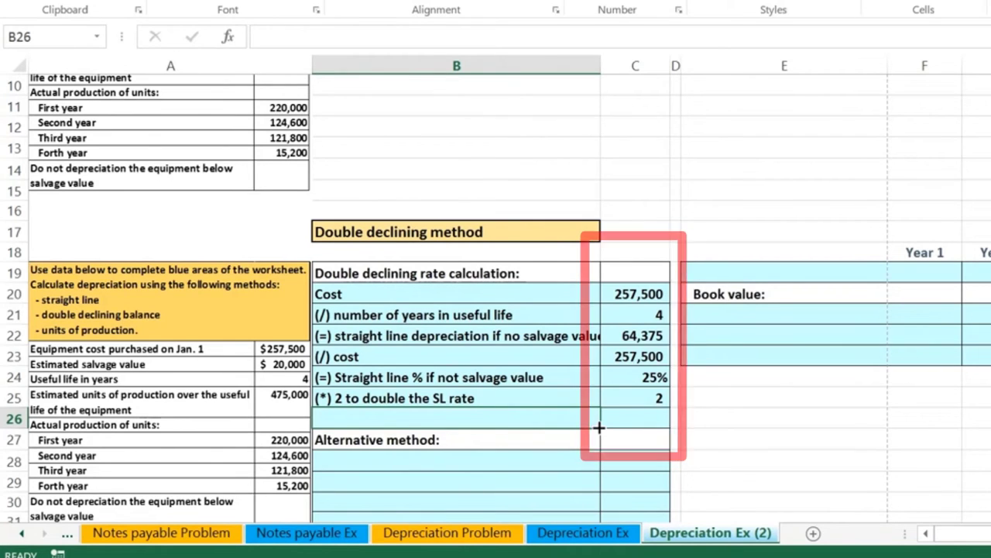
Label B26 "(=) double declining rate" and calculate it in C26 by multiplying C24 by C25.
type("(=) double declining rate")
key("Tab")
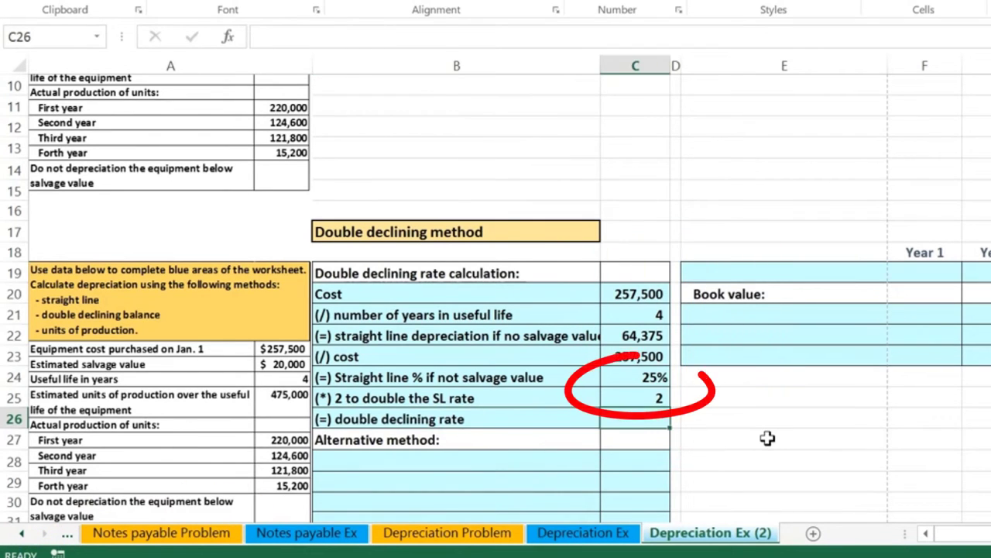
type("=")
key("Up")
key("Up")
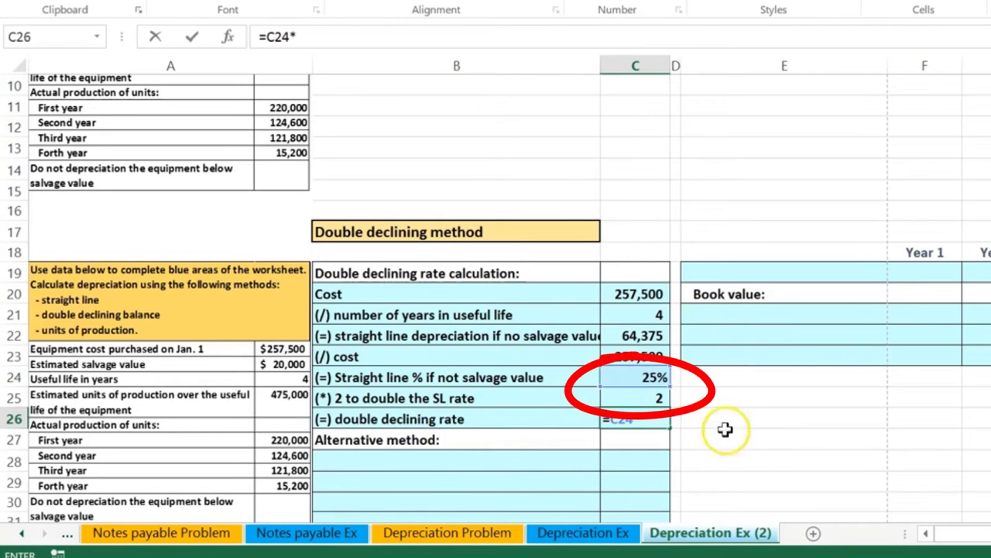
left_click(655, 396)
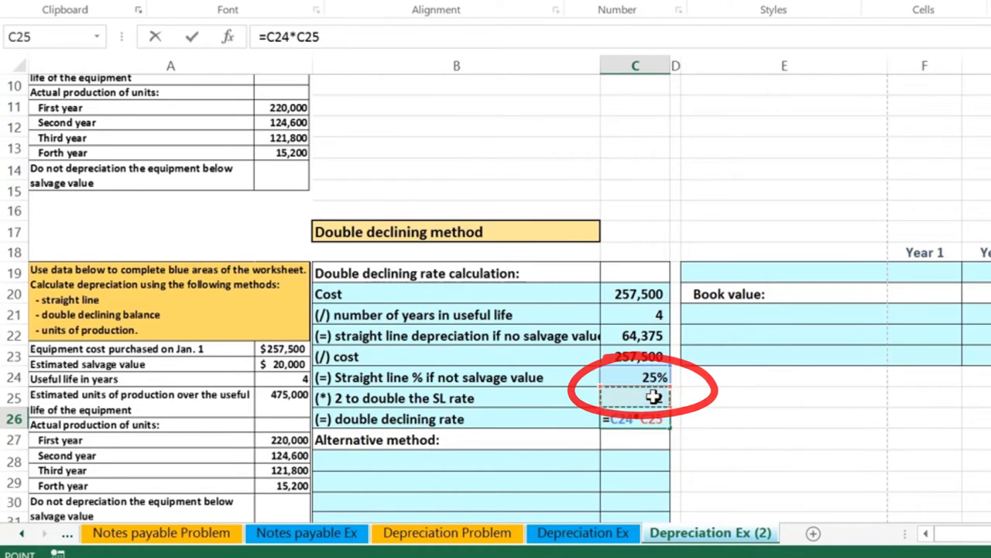
key("Return")
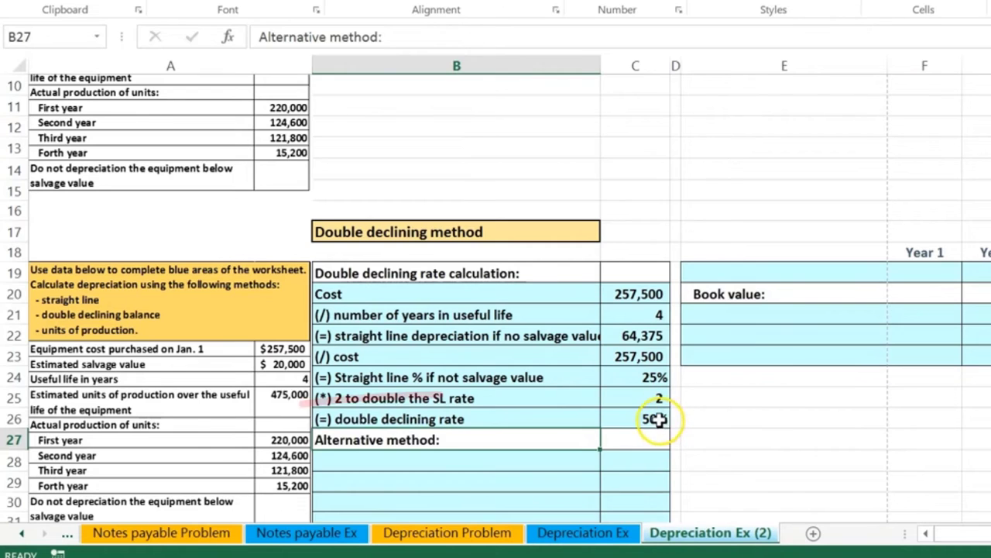
left_click(654, 419)
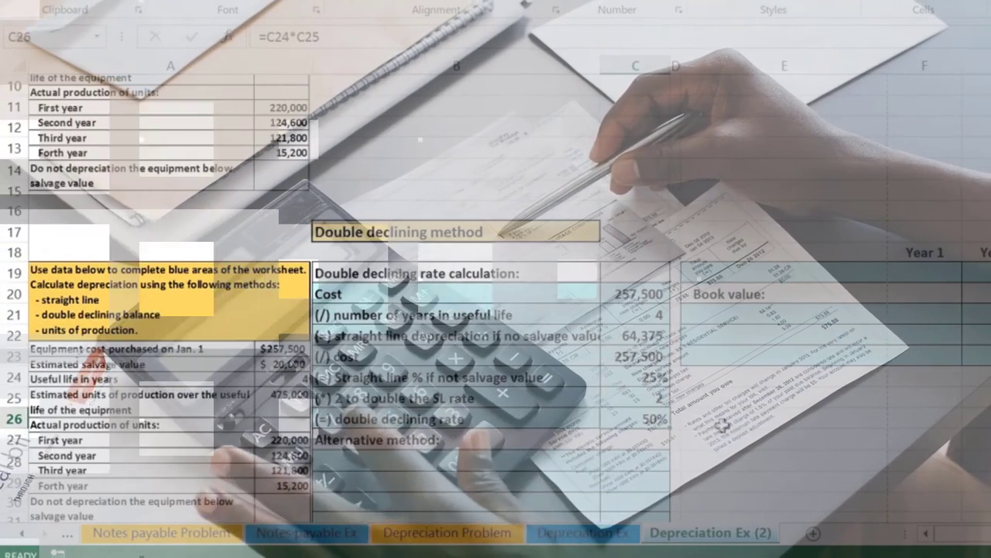
Under the alternative method, enter 1 in C28 and "(/) number of years in useful life" with 4 in row 29.
scroll(722, 425, "down", 1)
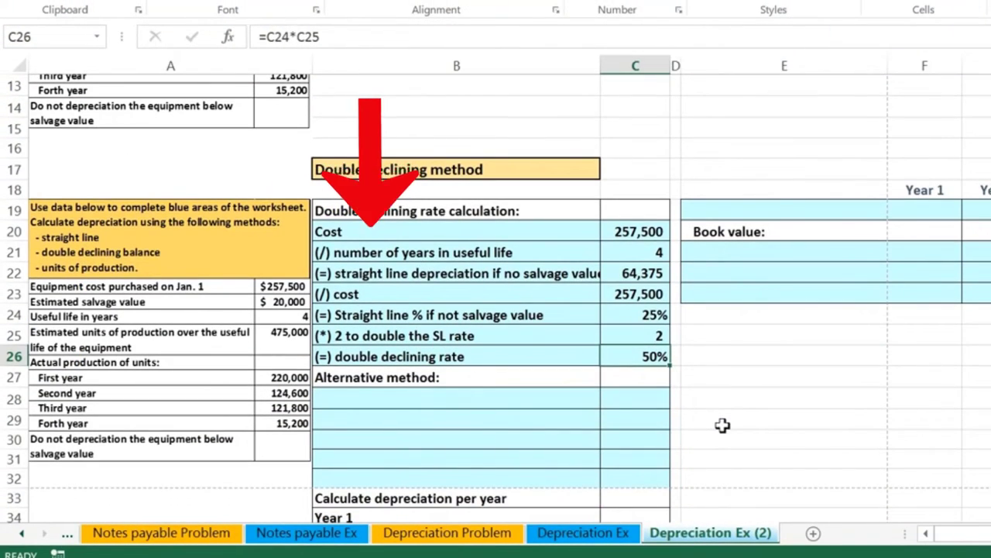
left_click(407, 401)
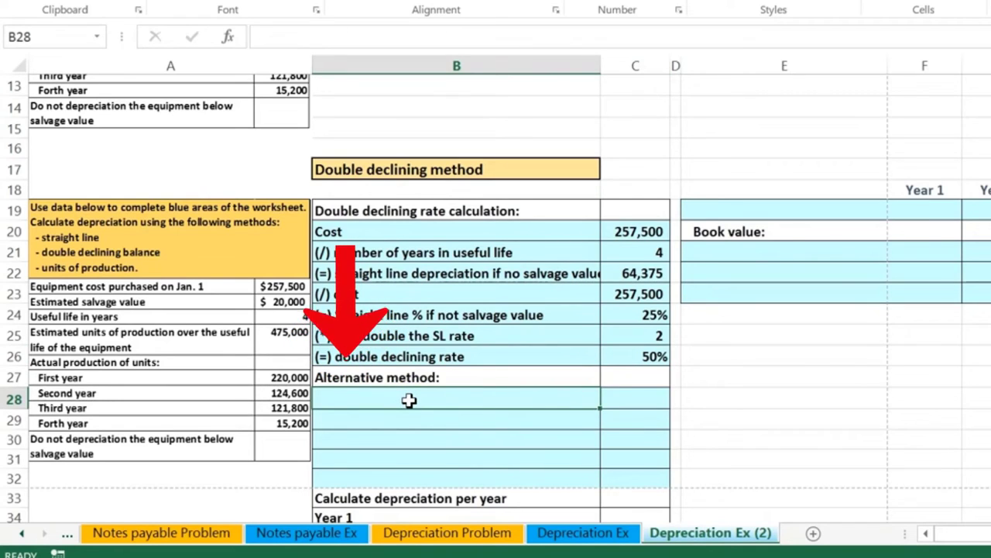
key("Right")
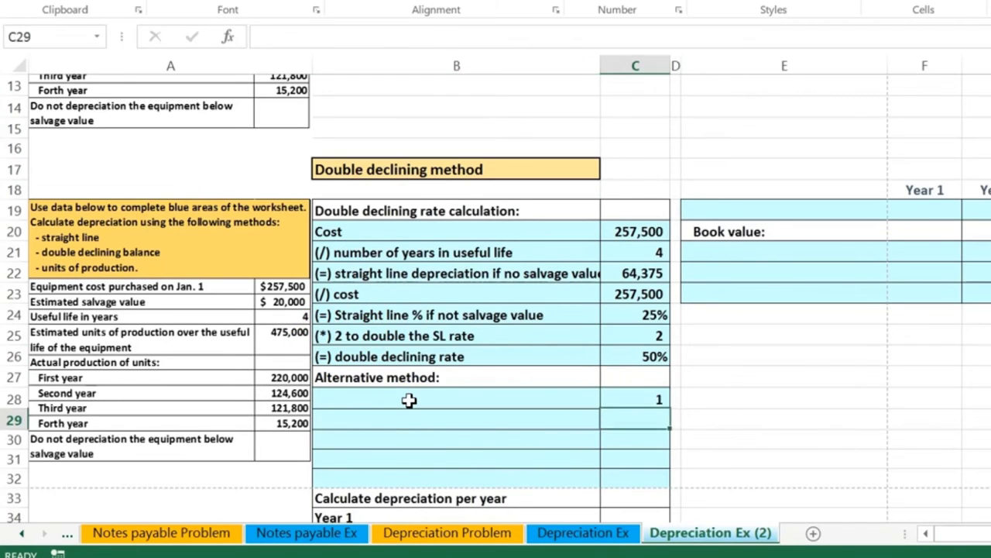
key("Left")
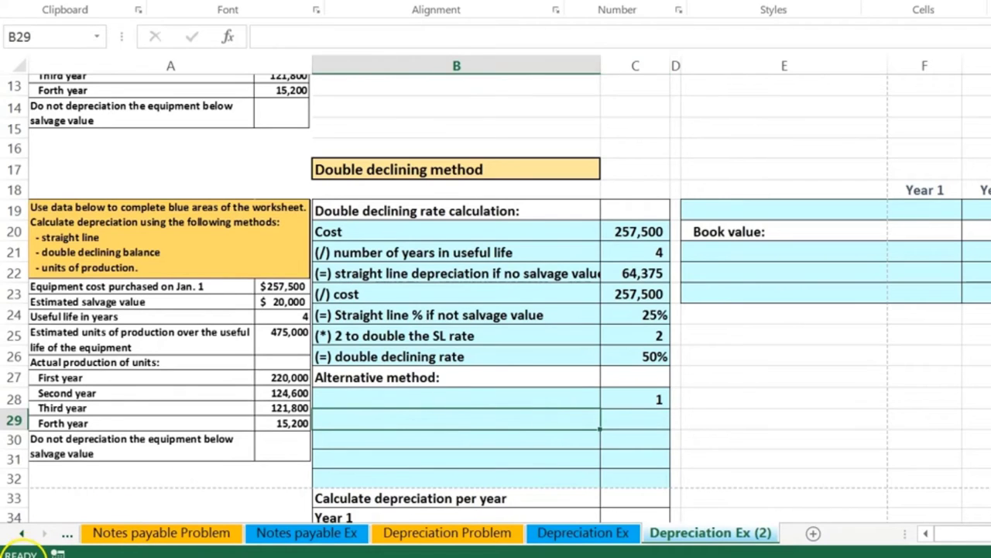
type("(/) number of years in useful life")
key("Tab")
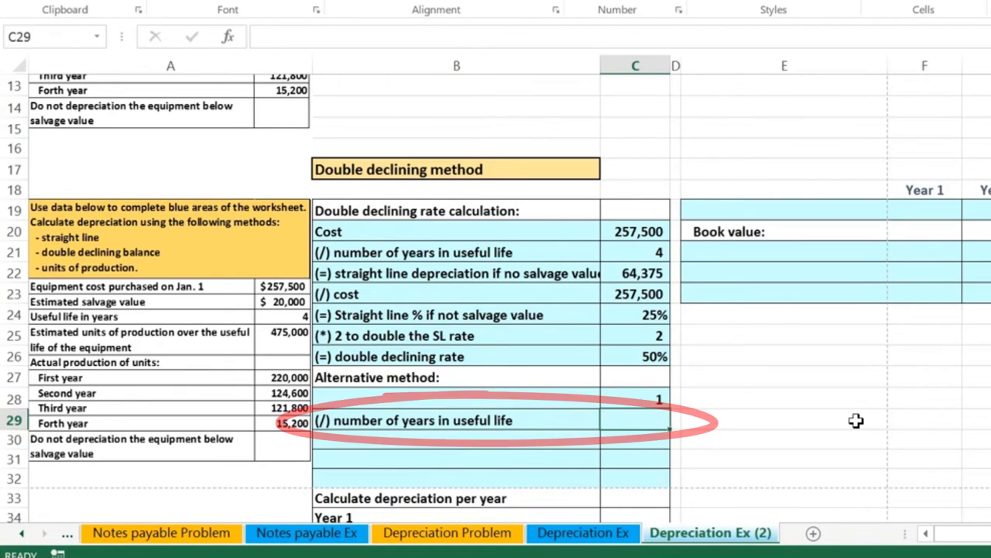
type("4")
key("Return")
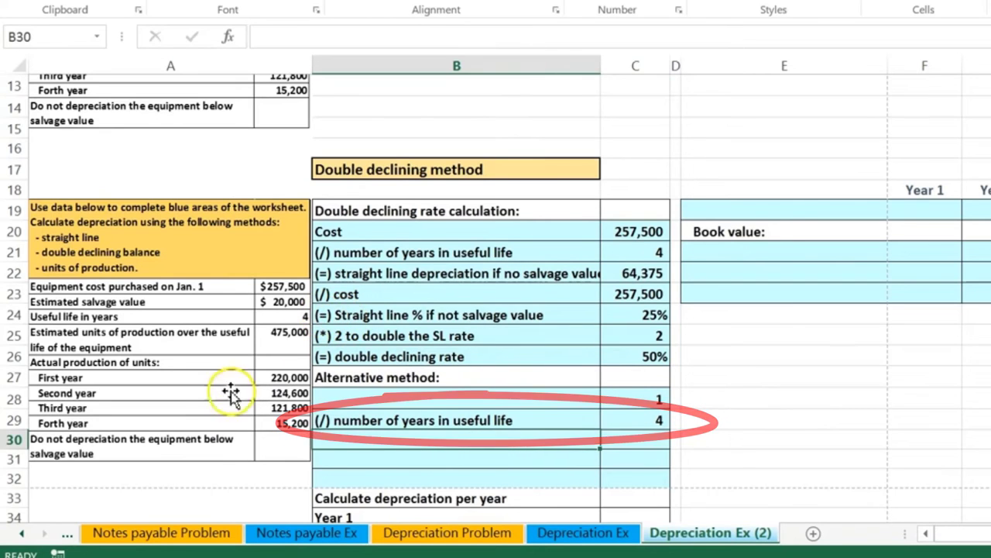
Label B30 "(=) Straight line % if not salvage value" and calculate it in C30 by dividing C28 by C29.
type("(=) Straight line % if not salvage value")
key("Return")
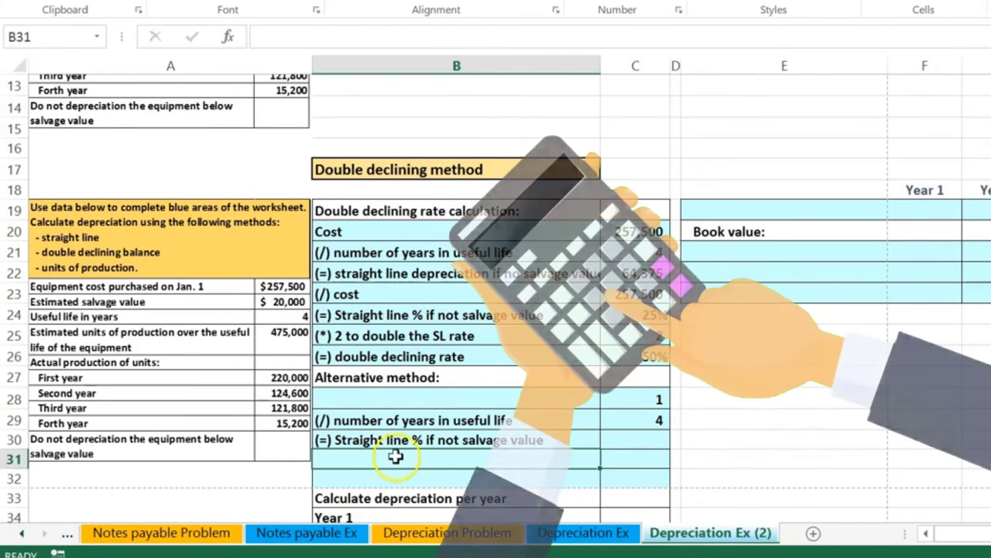
left_click(641, 441)
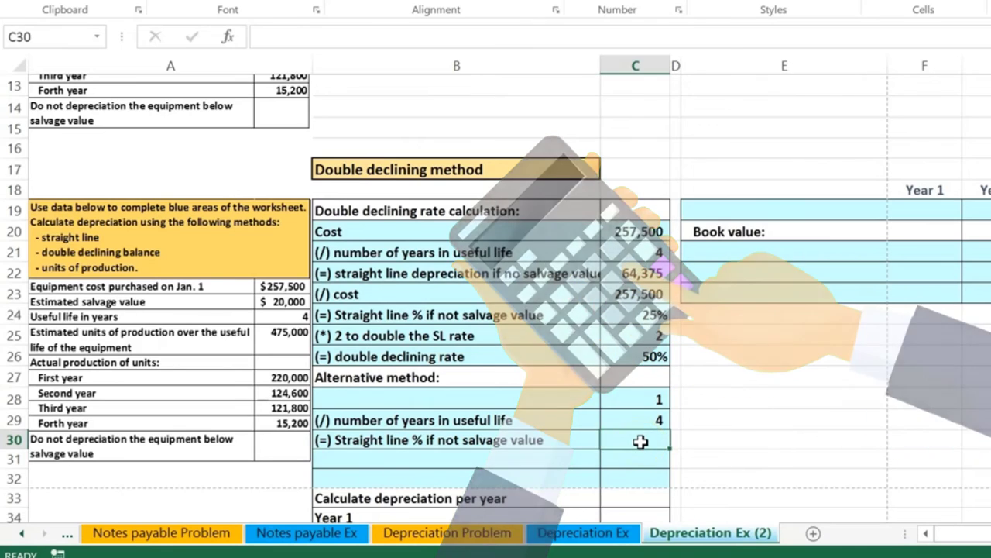
type("=")
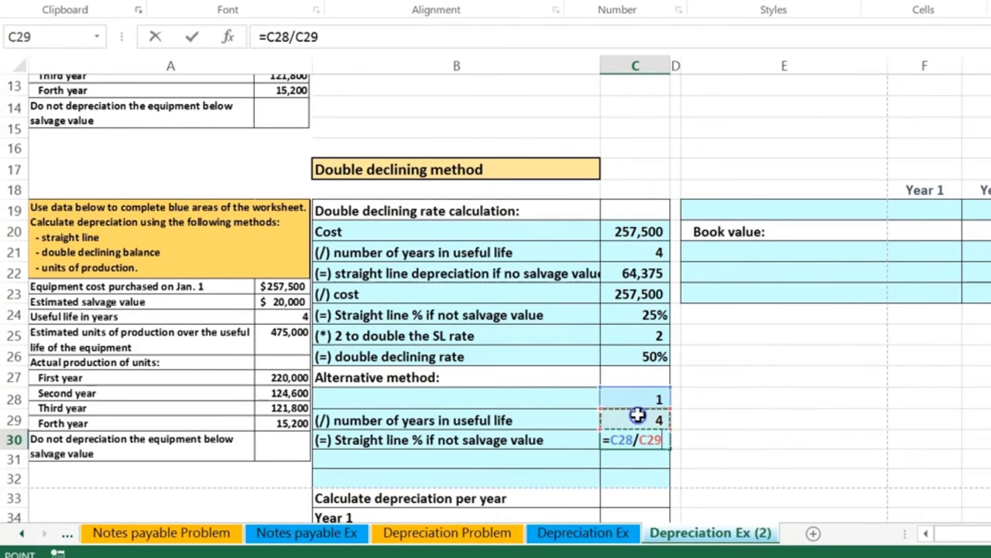
key("ctrl+Return")
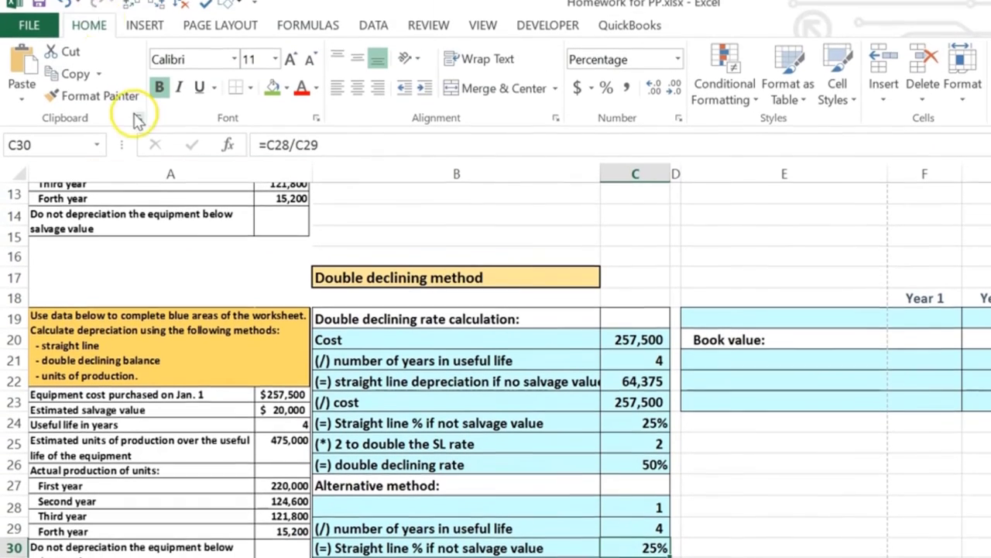
left_click(92, 34)
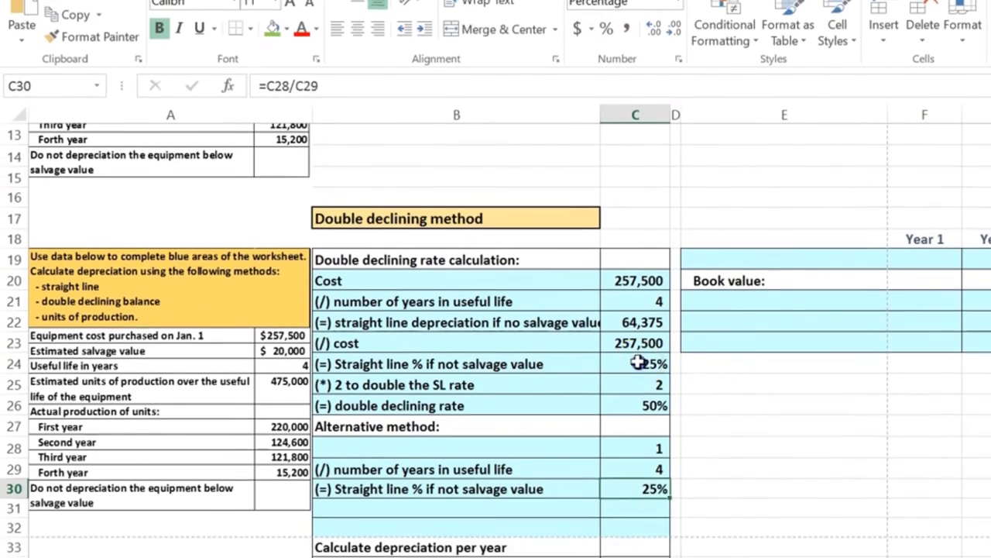
left_click(636, 430)
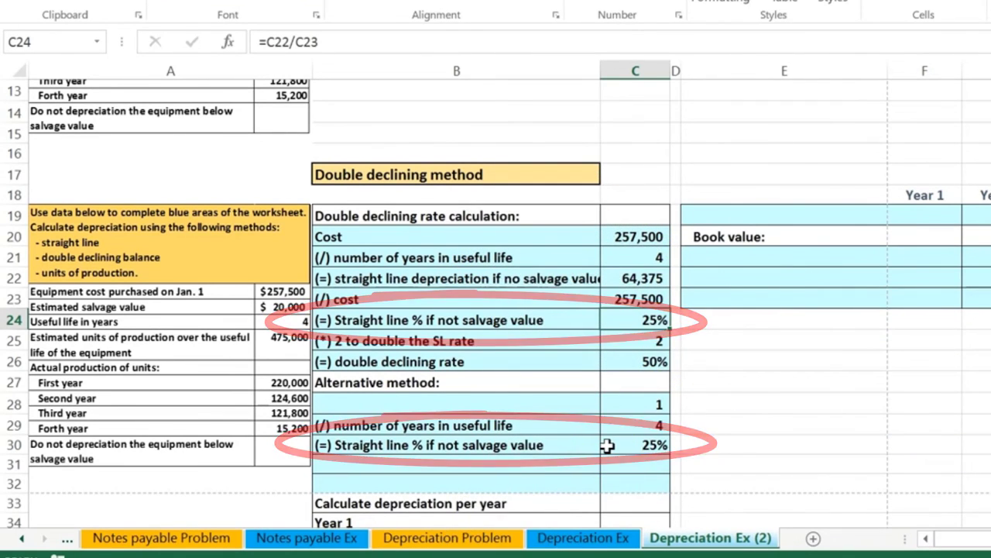
Enter "(*) 2 to double the SL rate" with 2 in row 31, and "(=) double declining rate" with C30 multiplied by C31 in row 32.
left_click(544, 464)
type("(*")
key("Return")
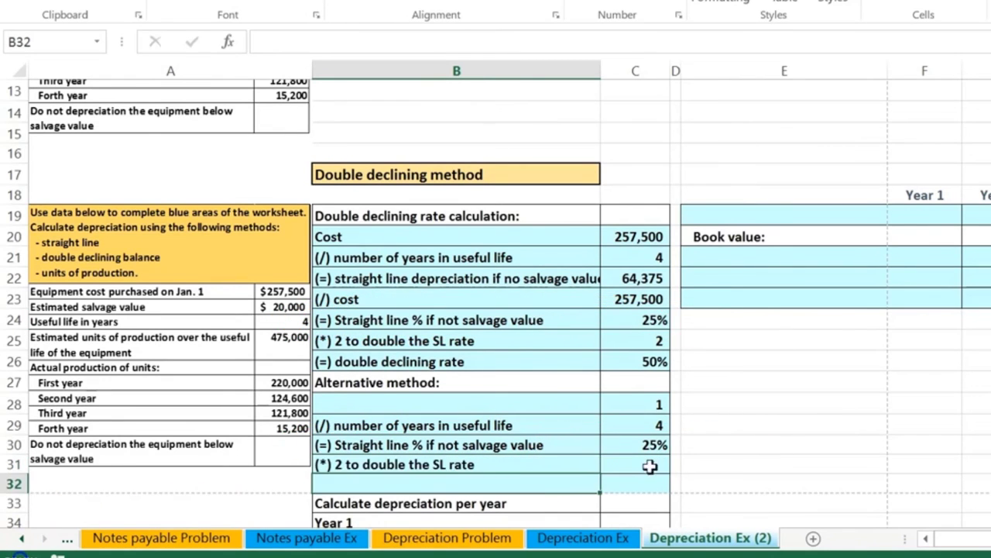
left_click(646, 464)
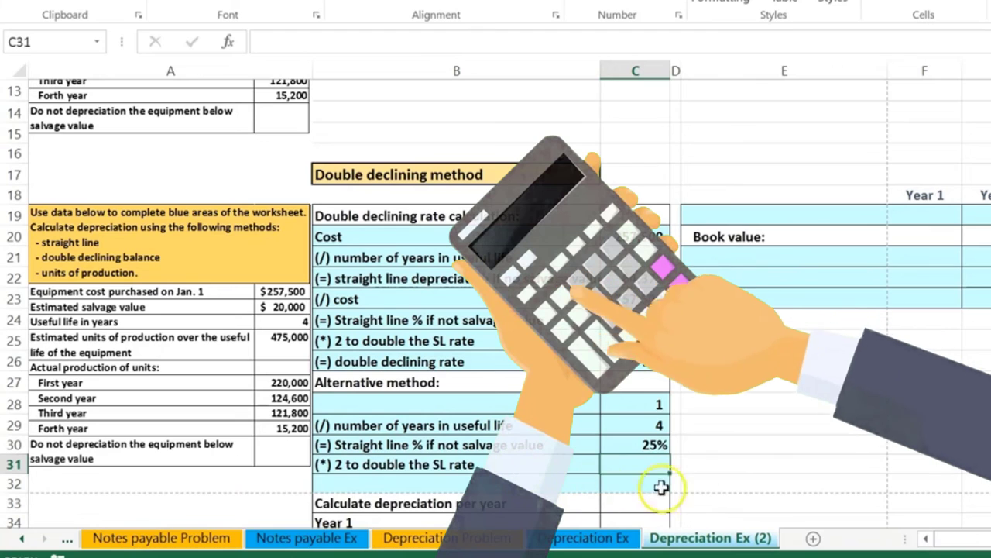
type("2")
key("Return")
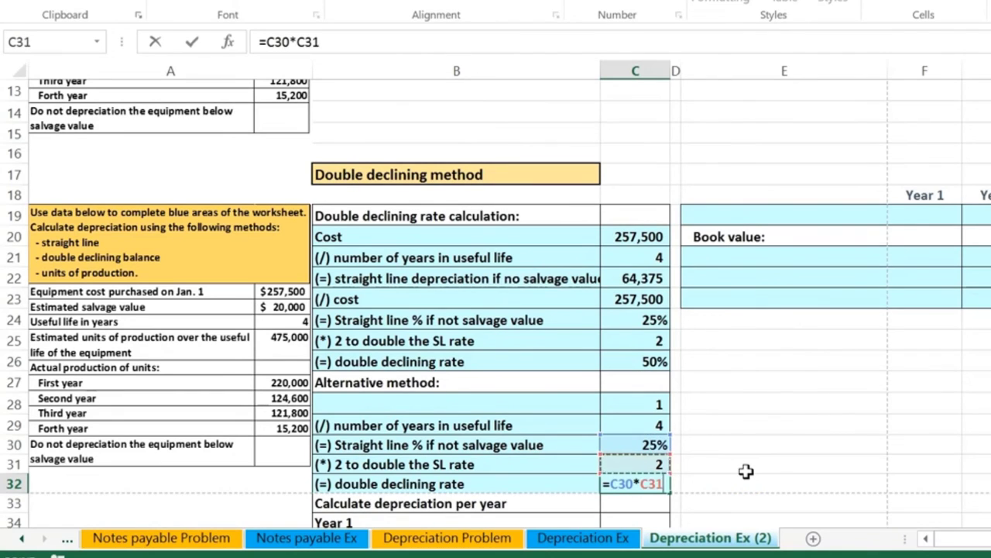
key("Return")
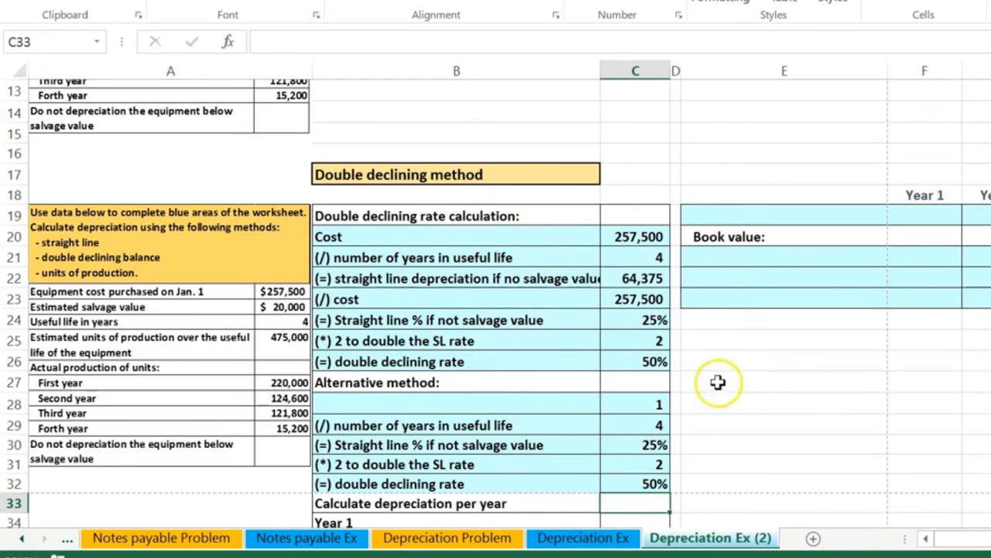
Apply a single underline to the useful life in C21, the cost in C23 and the multiplier in C25.
left_click(654, 258)
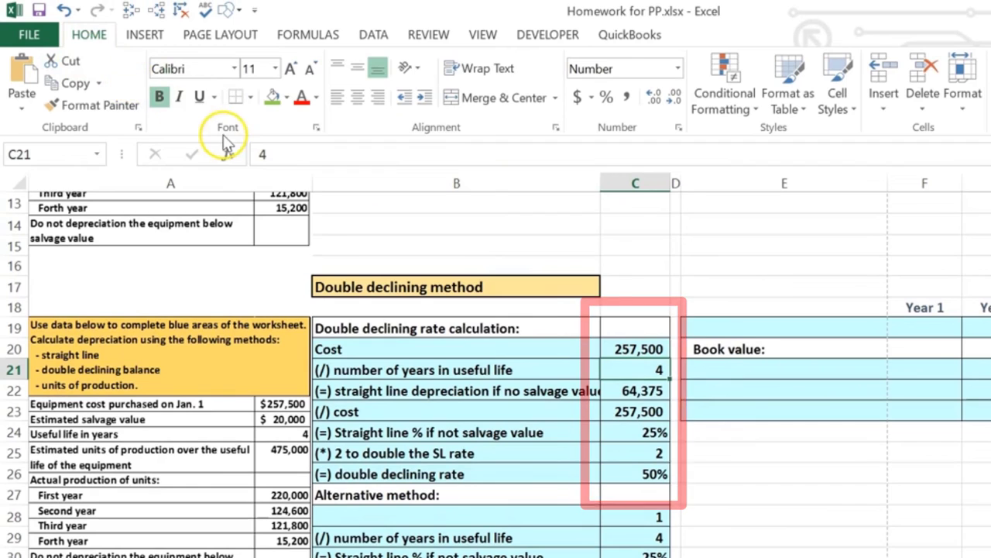
left_click(200, 98)
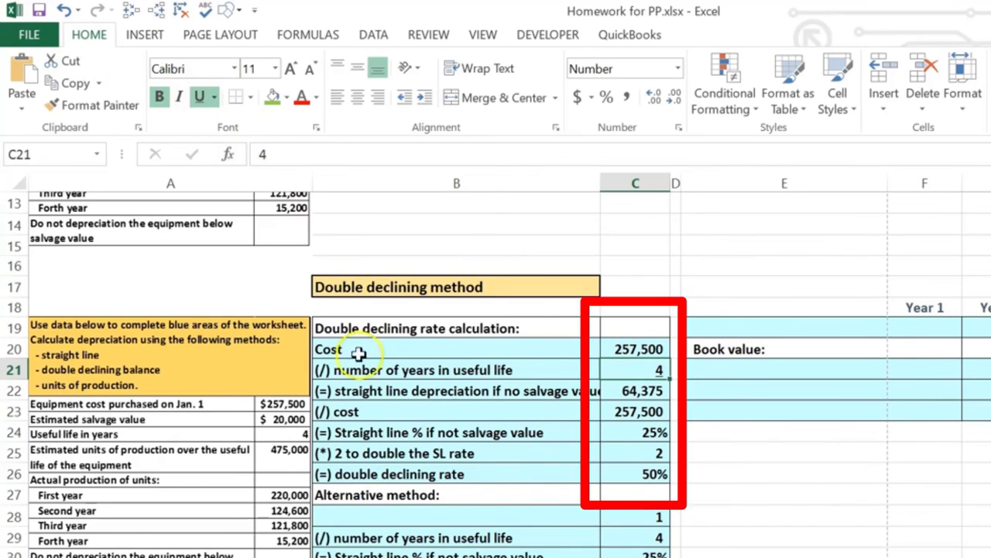
left_click(642, 385)
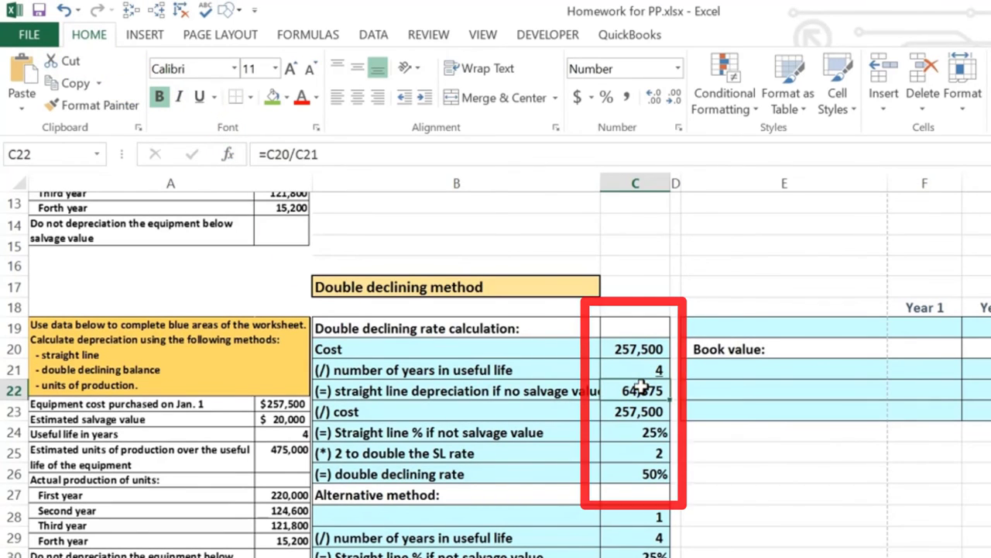
left_click(637, 409)
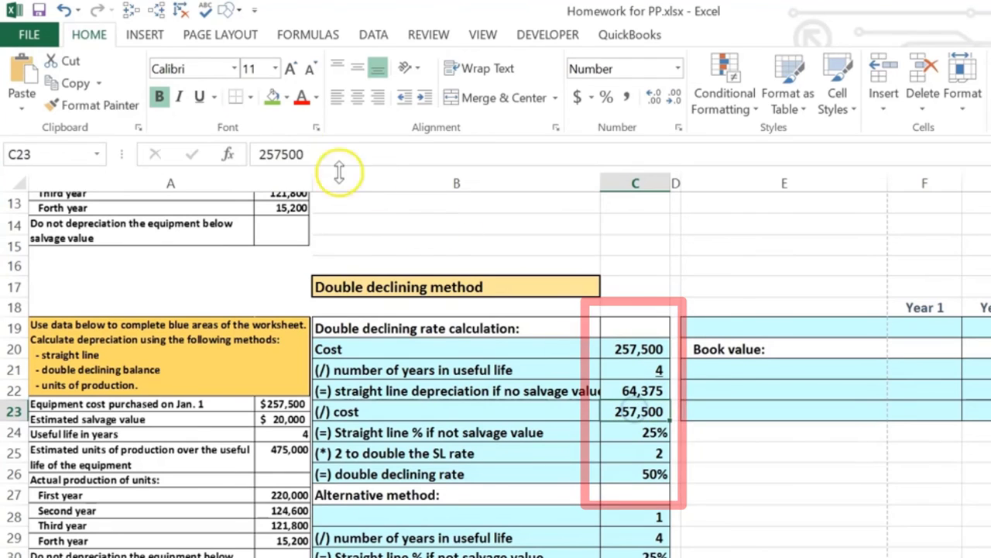
left_click(203, 98)
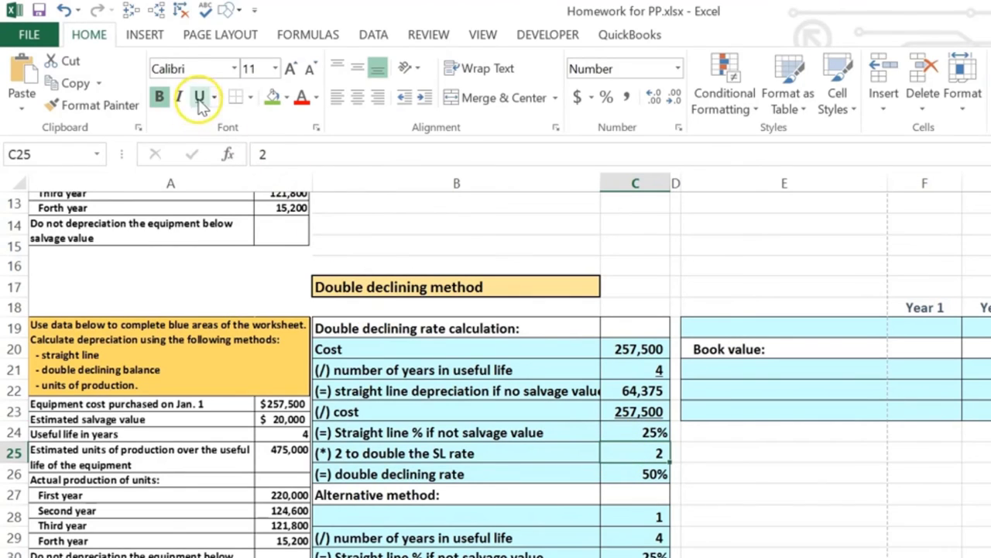
Apply a double underline to the double declining rate in C26.
left_click(617, 471)
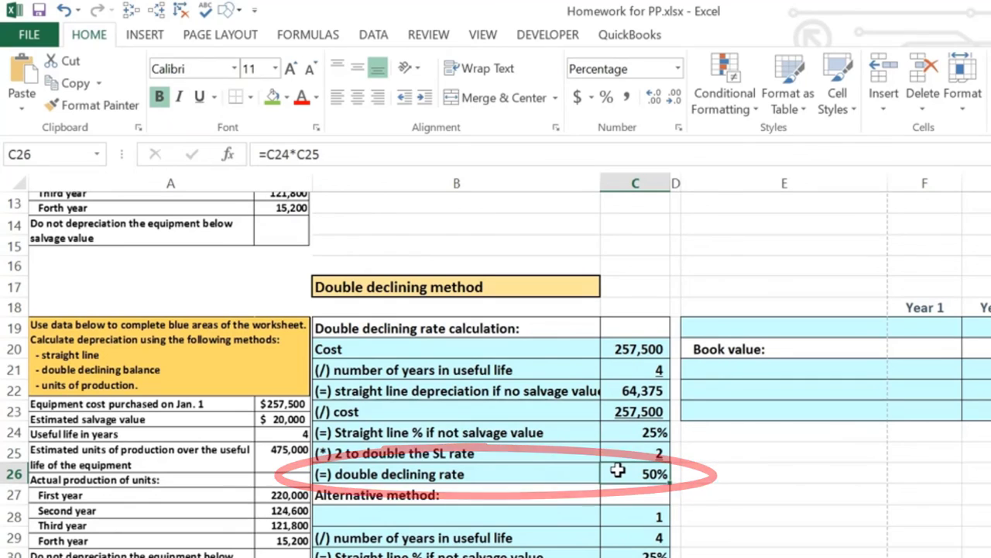
left_click(250, 97)
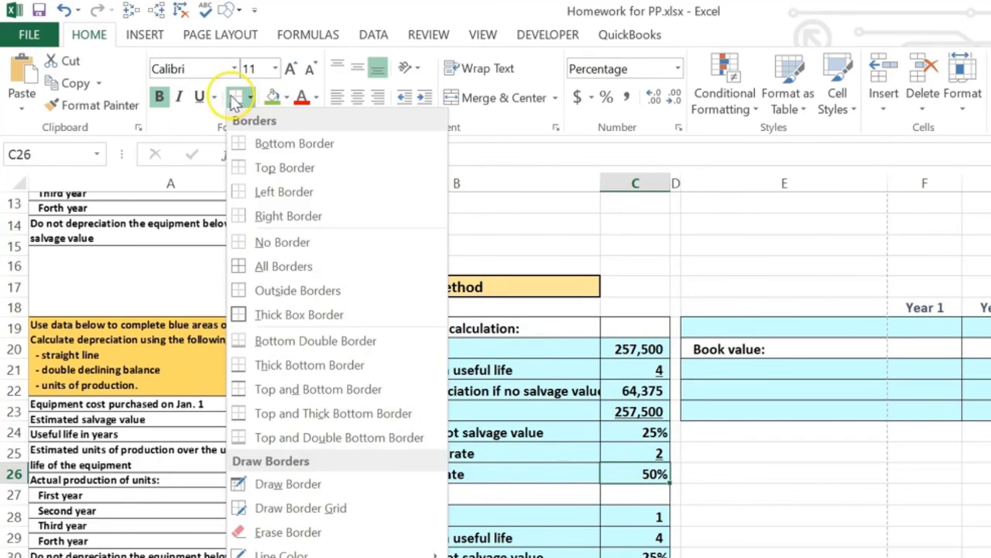
left_click(215, 97)
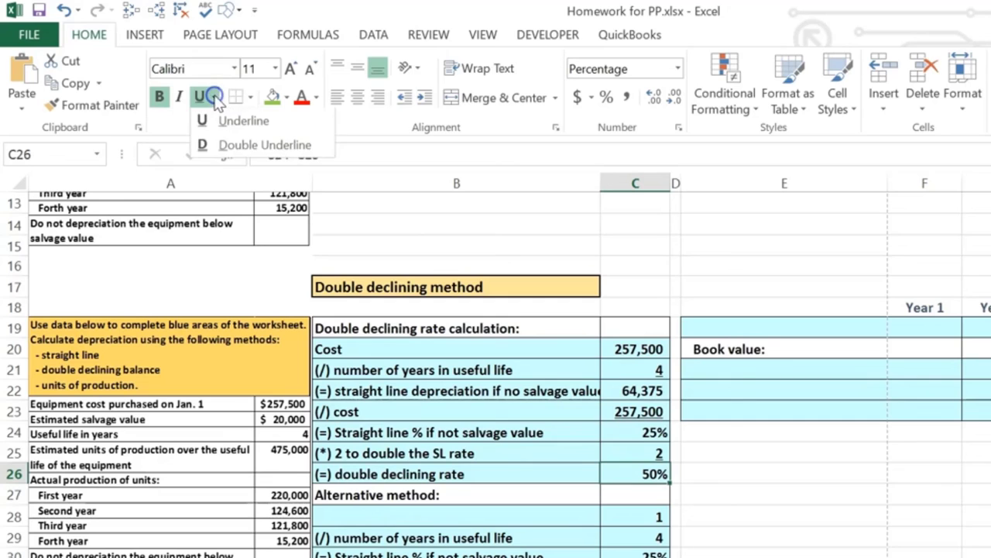
left_click(232, 145)
left_click(795, 504)
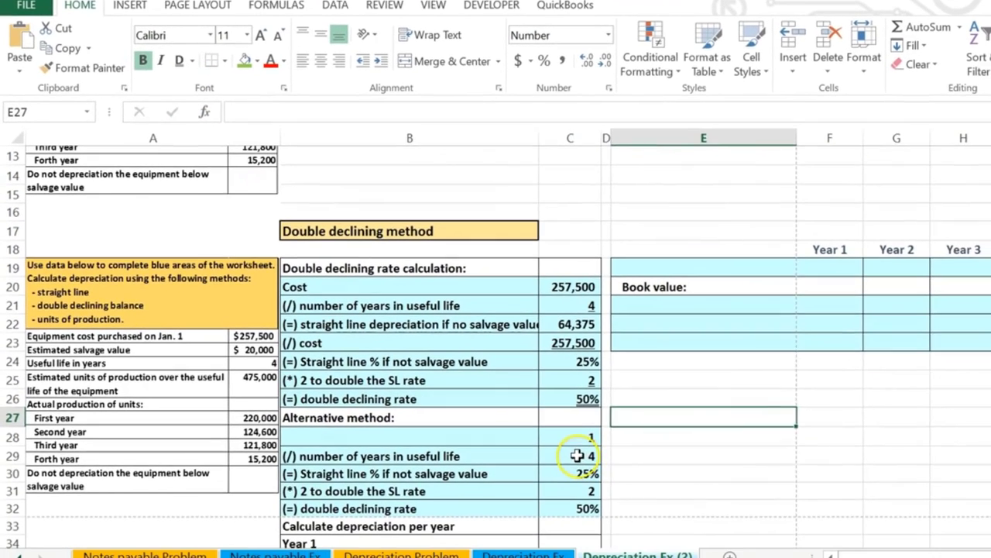
Apply a single underline to the useful life in C29 and the multiplier in C31 of the alternative method.
left_click(577, 455)
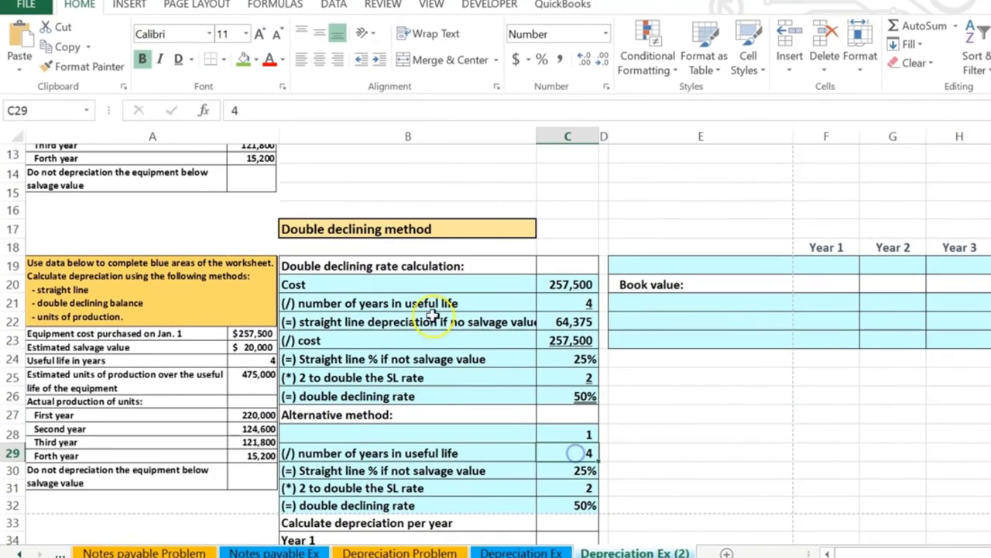
left_click(191, 60)
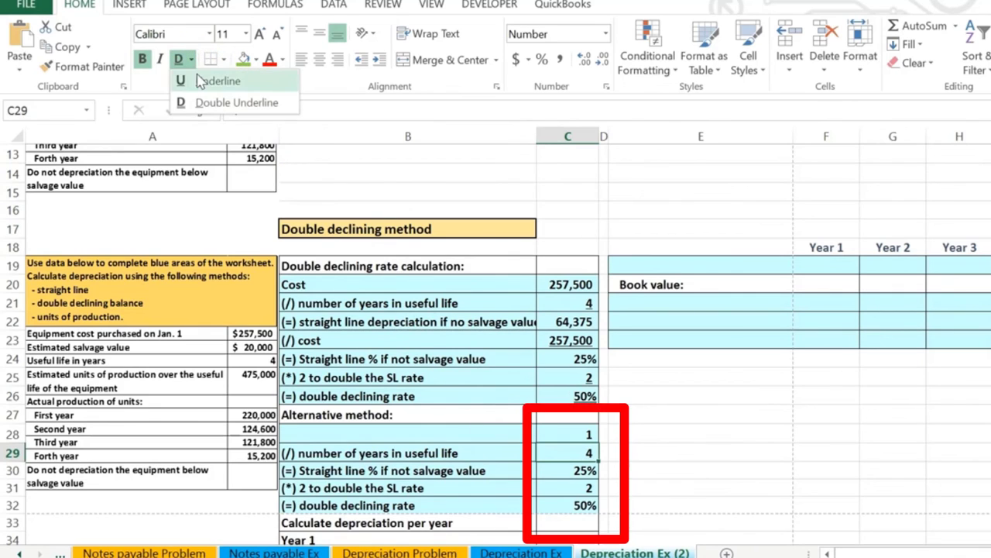
left_click(197, 74)
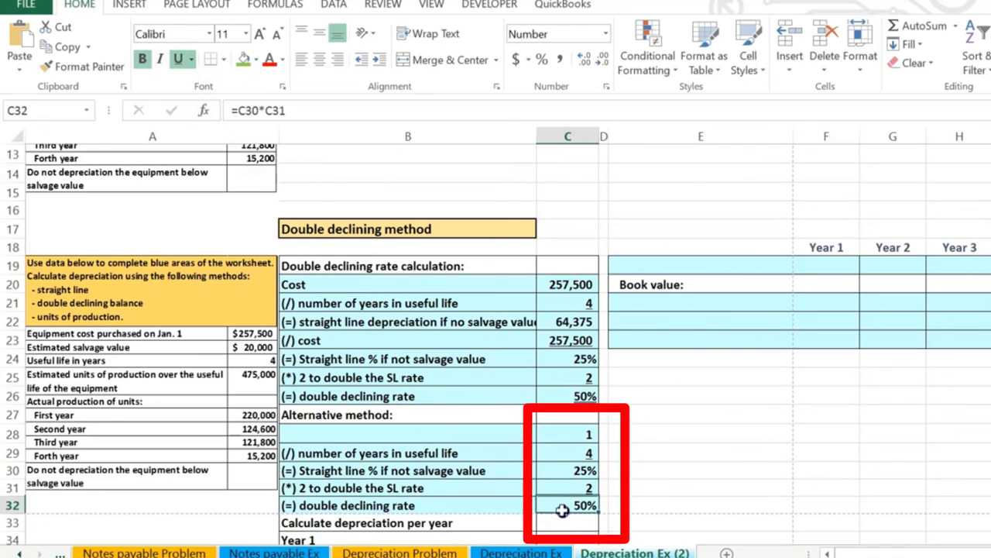
Apply a double underline to the alternative method's double declining rate in C32.
left_click(192, 59)
left_click(198, 101)
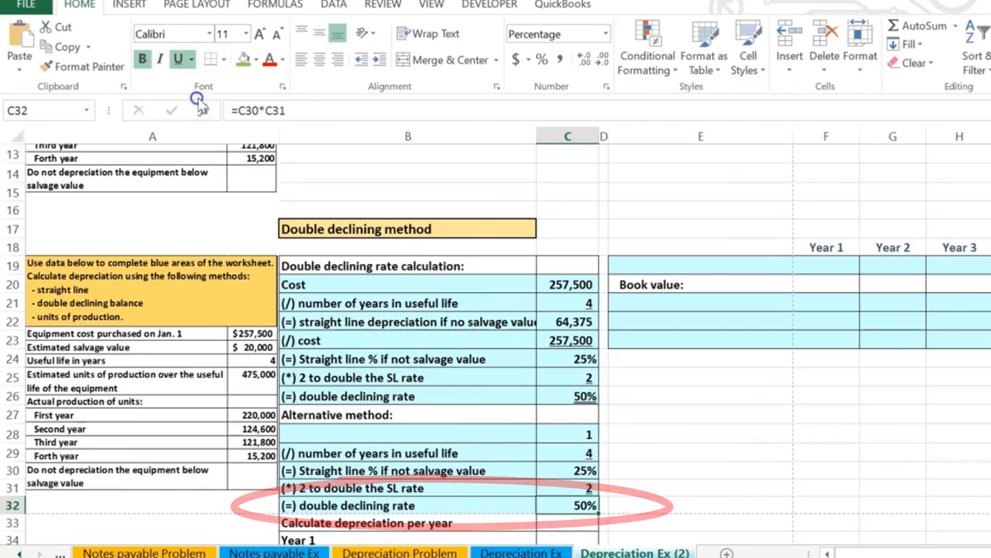
left_click(701, 412)
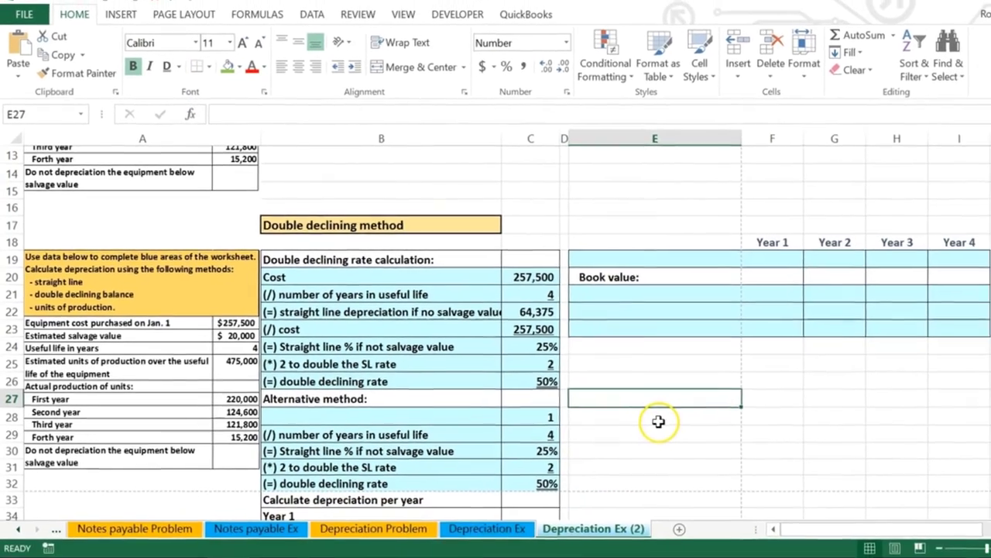